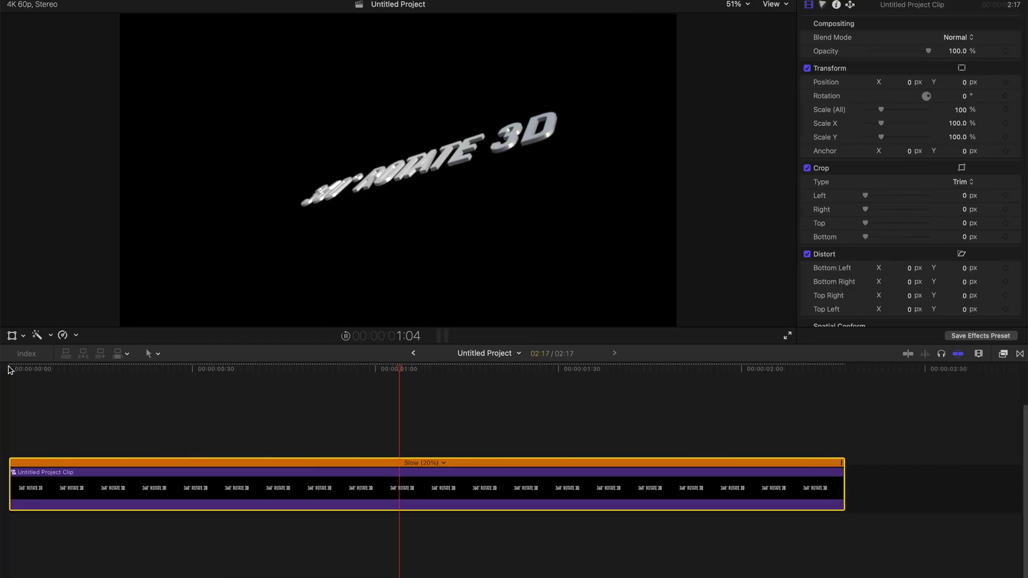
Stop playback of the finished slowed-down title.
{"action": "key", "text": "space"}
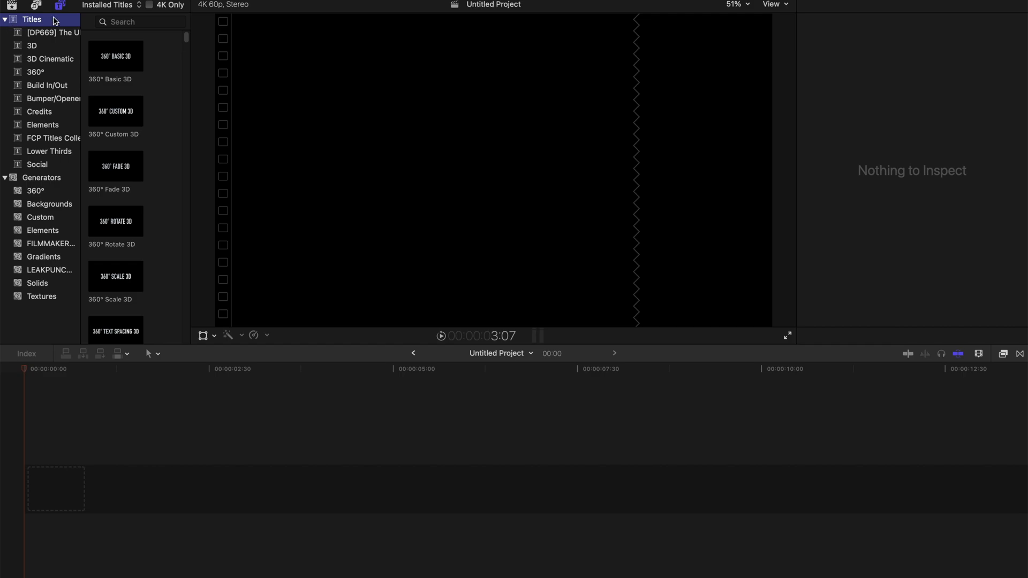
Add the 360° Rotate 3D title from the 360° category to the start of the timeline.
{"action": "left_click", "coordinate": [41, 74]}
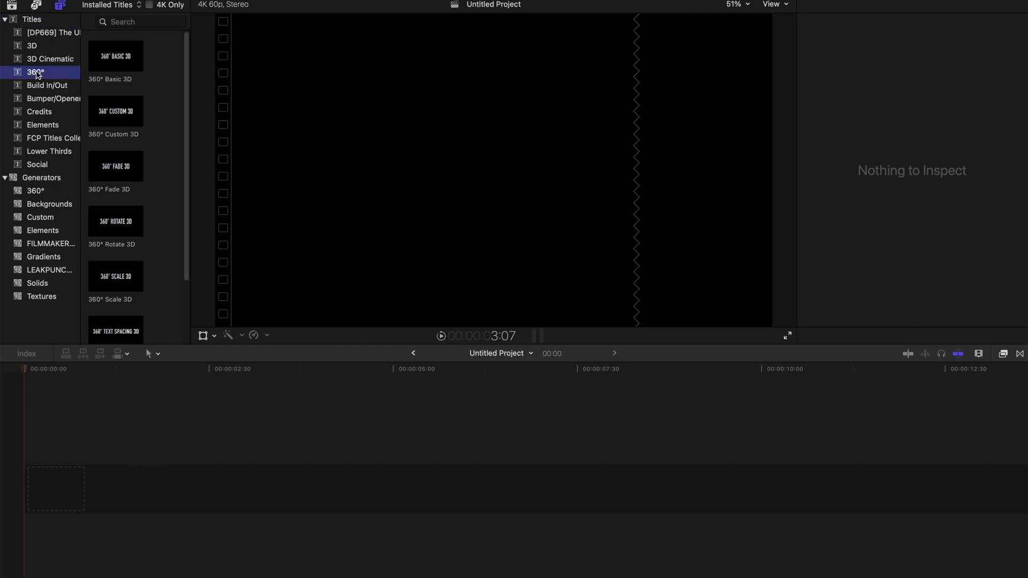
{"action": "scroll", "coordinate": [128, 67], "scroll_direction": "down", "scroll_amount": 1}
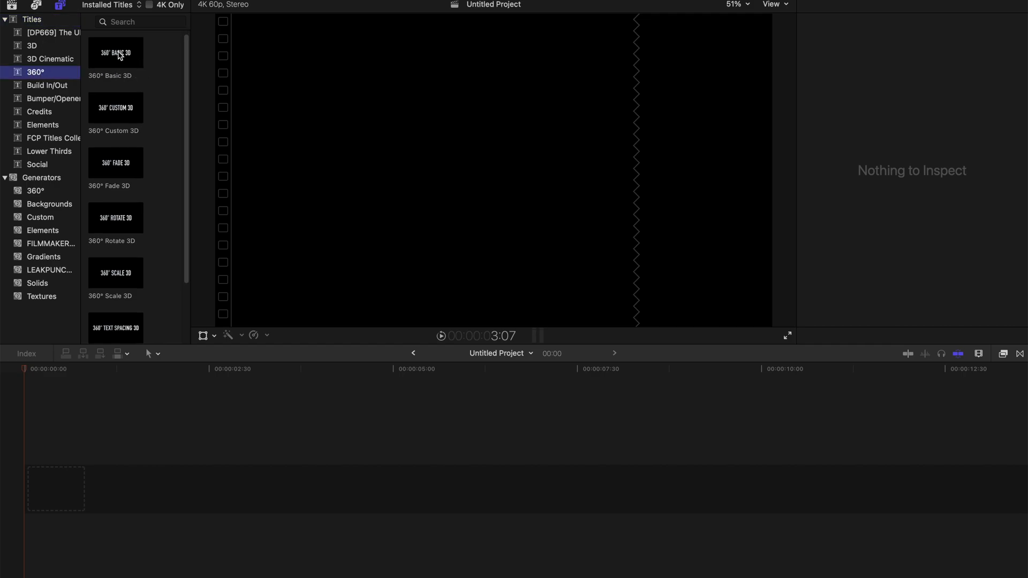
{"action": "scroll", "coordinate": [170, 147], "scroll_direction": "down", "scroll_amount": 1}
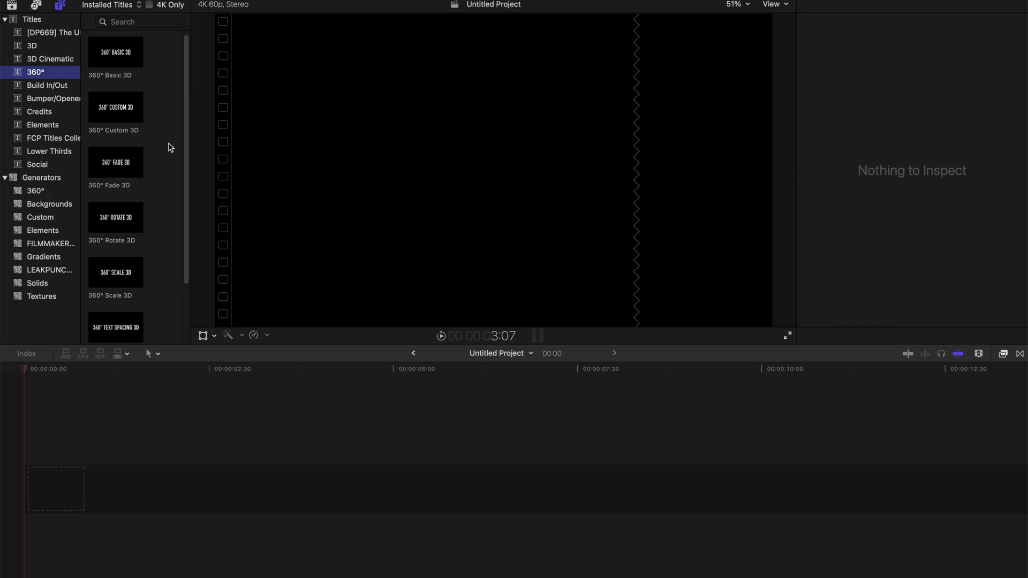
{"action": "left_click", "coordinate": [116, 212]}
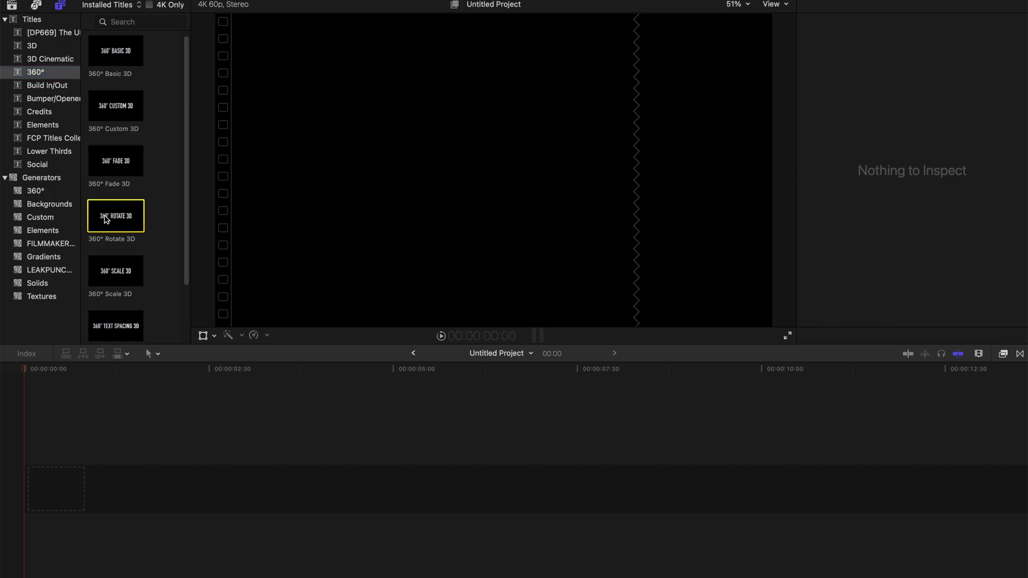
{"action": "left_click_drag", "start_coordinate": [107, 217], "coordinate": [78, 485]}
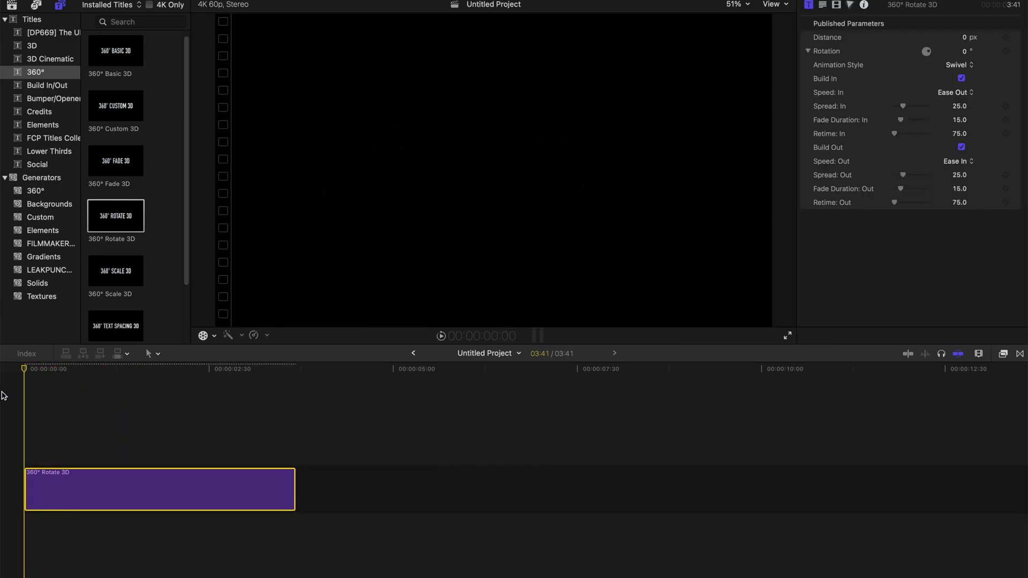
Preview the default Swivel spin, hide the titles browser with Cmd-Shift-1, and scrub the animation.
{"action": "key", "text": "space"}
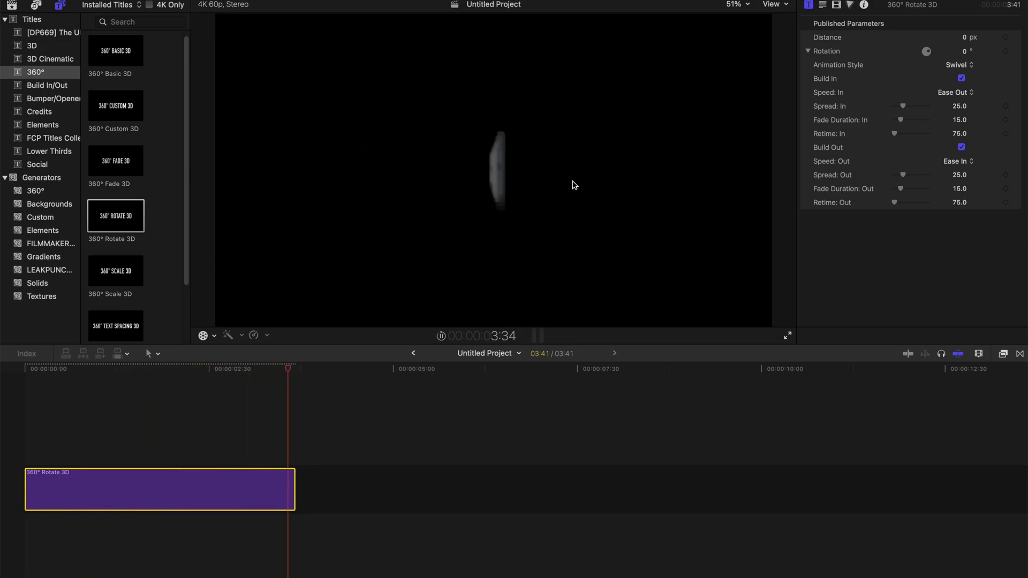
{"action": "key", "text": "space"}
{"action": "key", "text": "ctrl+super+1"}
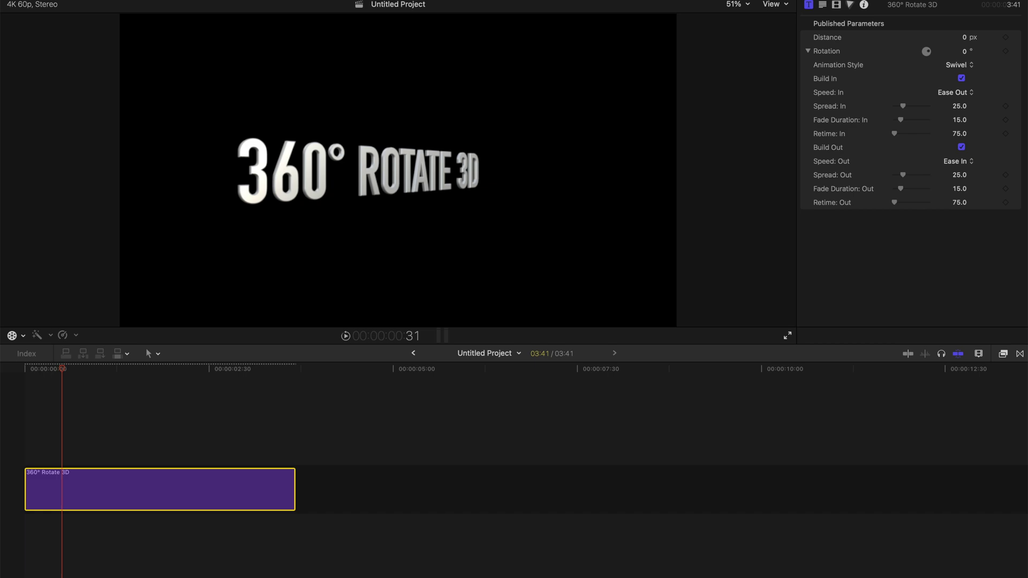
{"action": "left_click_drag", "start_coordinate": [62, 375], "coordinate": [32, 373]}
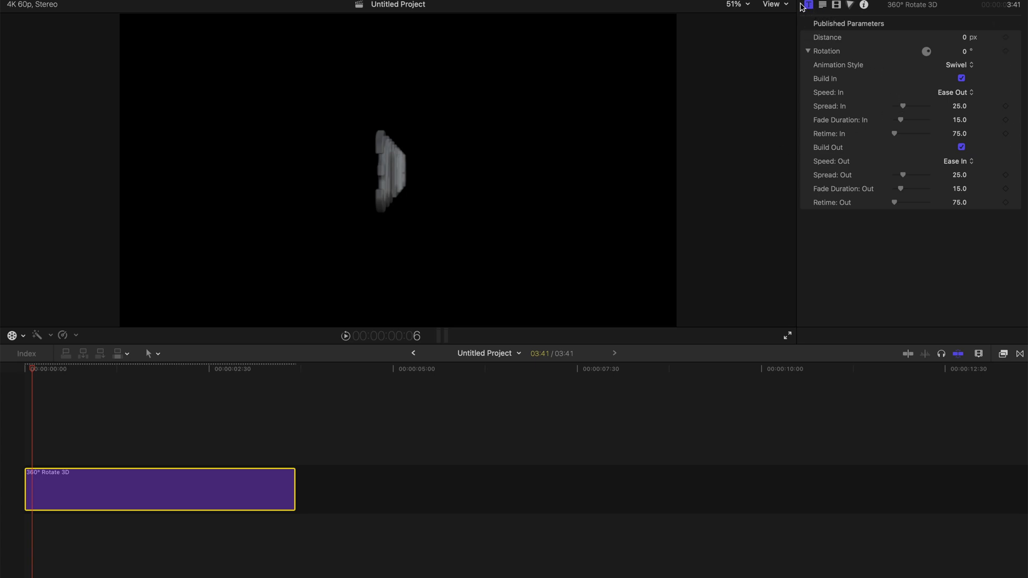
Switch the title's animation style to Roll and play it from the start.
{"action": "left_click", "coordinate": [965, 67]}
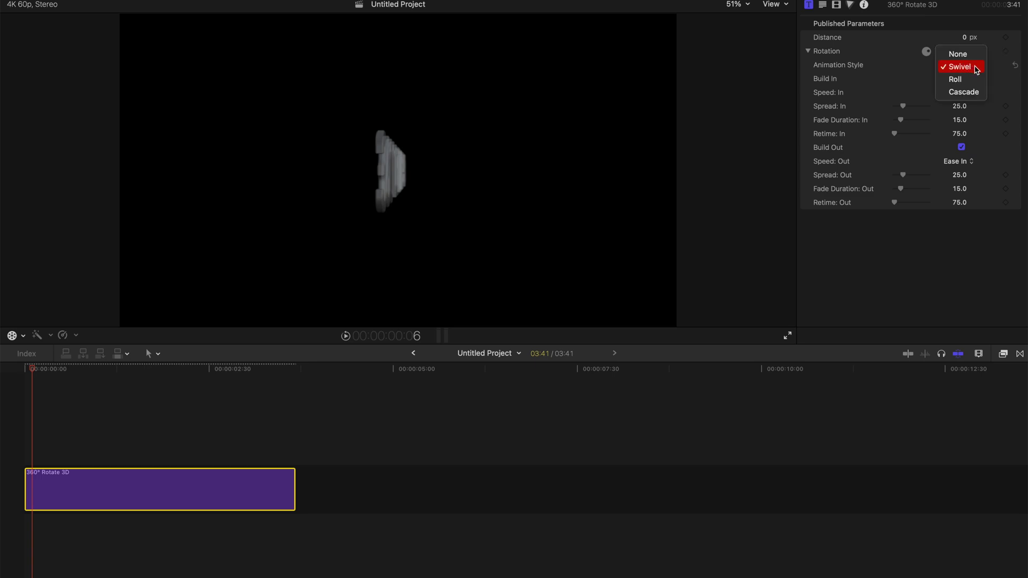
{"action": "left_click", "coordinate": [964, 79]}
{"action": "left_click", "coordinate": [25, 370]}
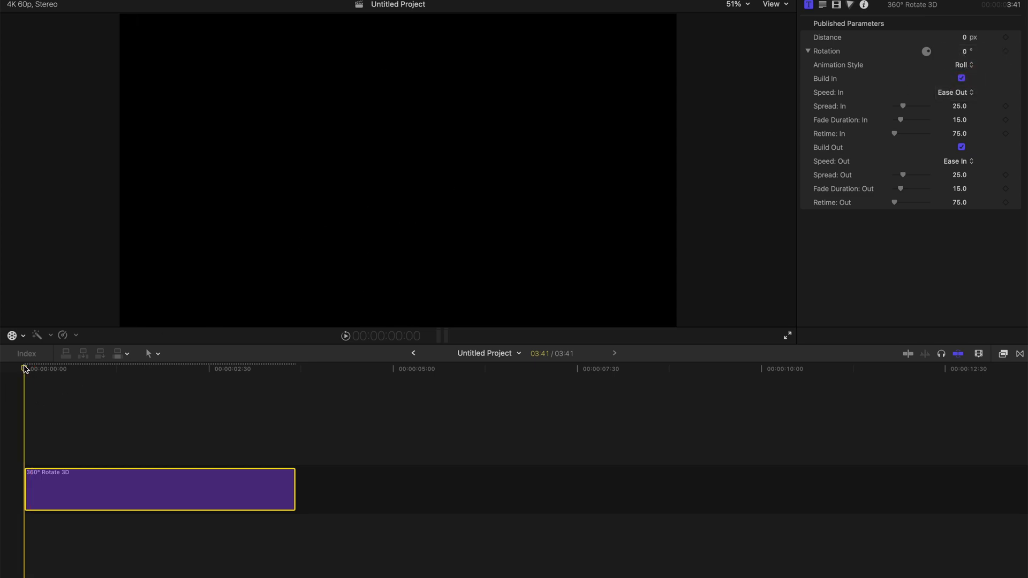
{"action": "key", "text": "space"}
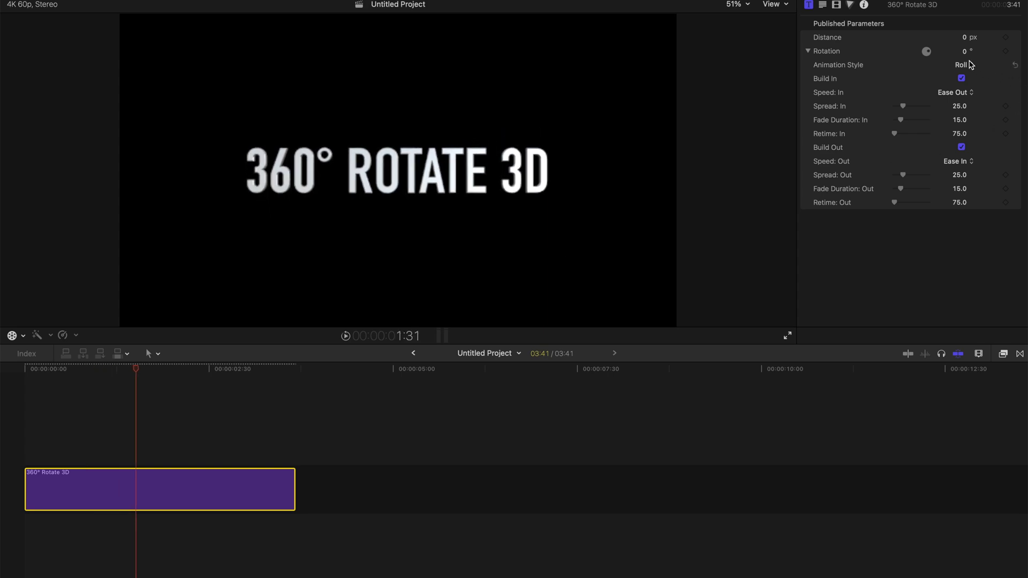
Change the animation style to Cascade and preview it from the start.
{"action": "left_click", "coordinate": [964, 64]}
{"action": "left_click", "coordinate": [964, 78]}
{"action": "left_click", "coordinate": [26, 370]}
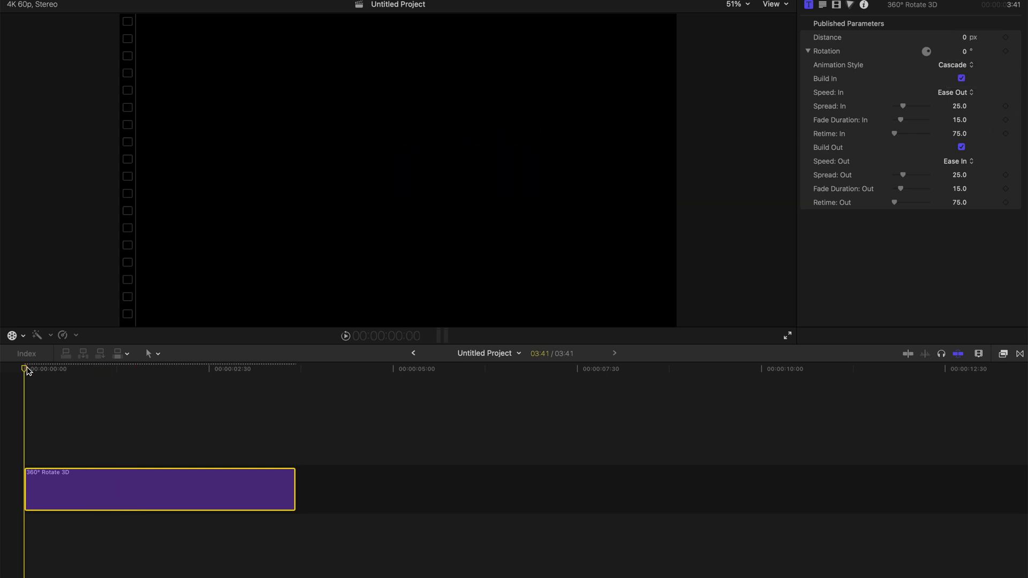
{"action": "key", "text": "space"}
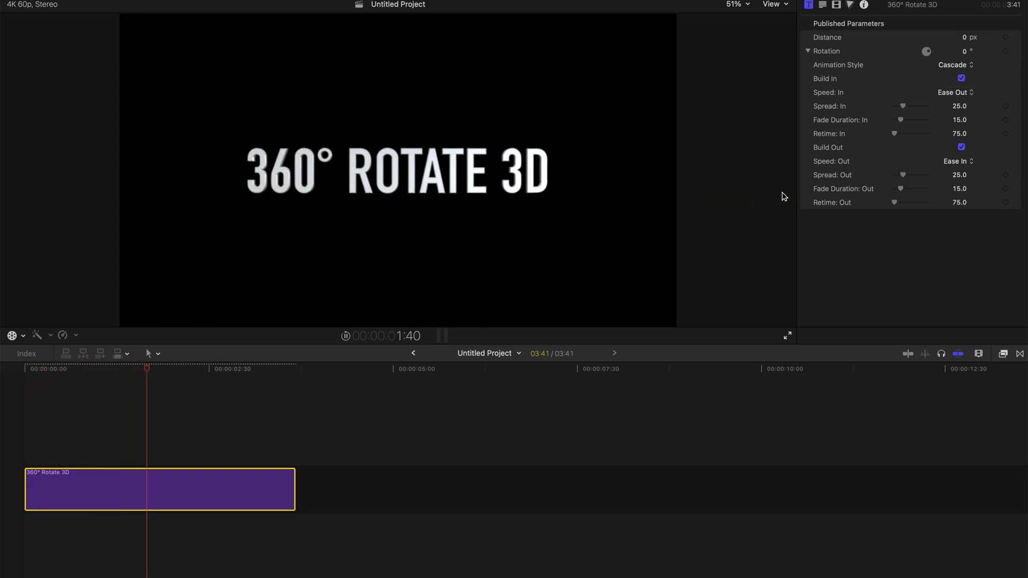
{"action": "key", "text": "space"}
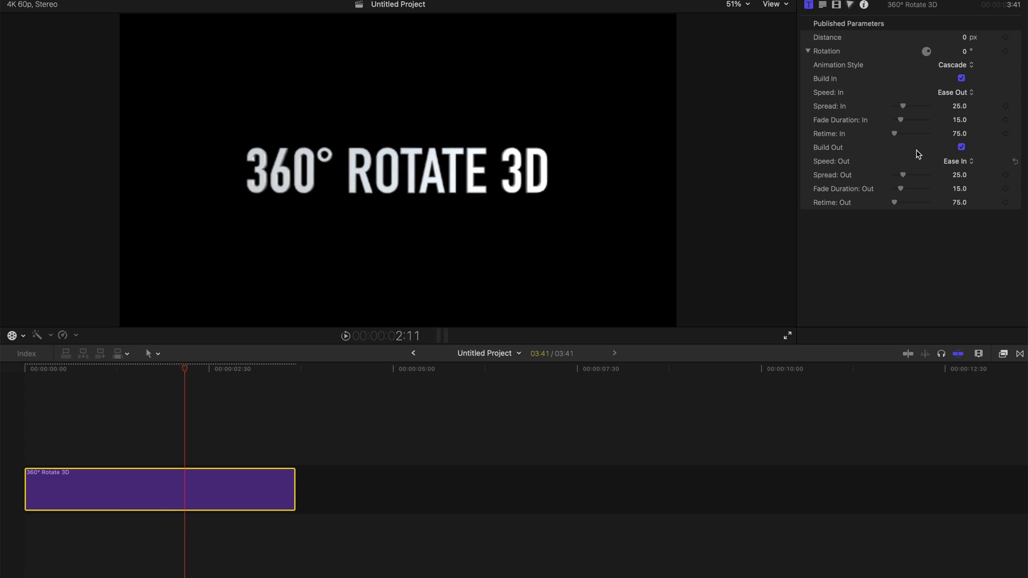
Set the build-in speed to Constant and preview the title.
{"action": "left_click", "coordinate": [955, 93]}
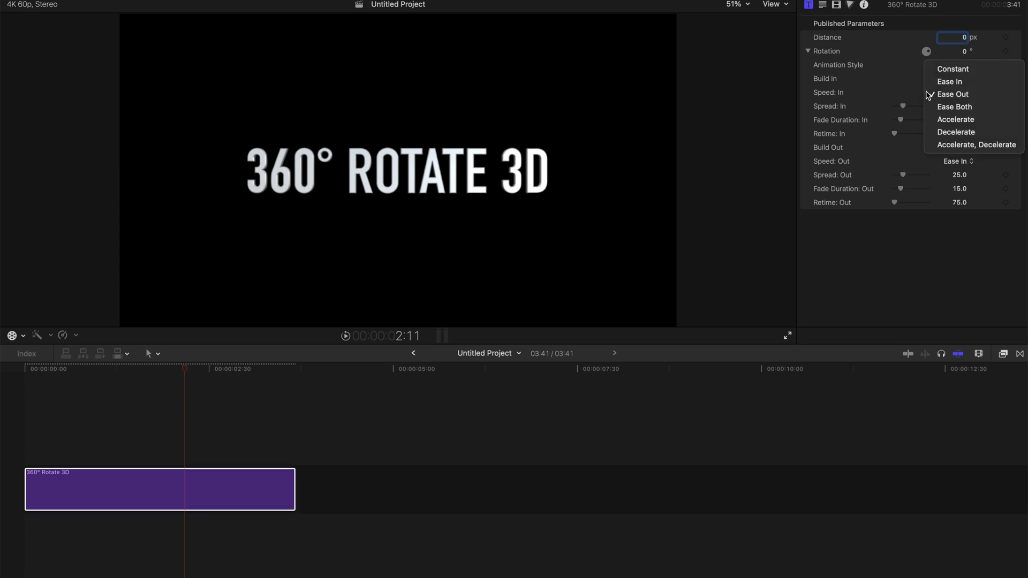
{"action": "left_click", "coordinate": [950, 73]}
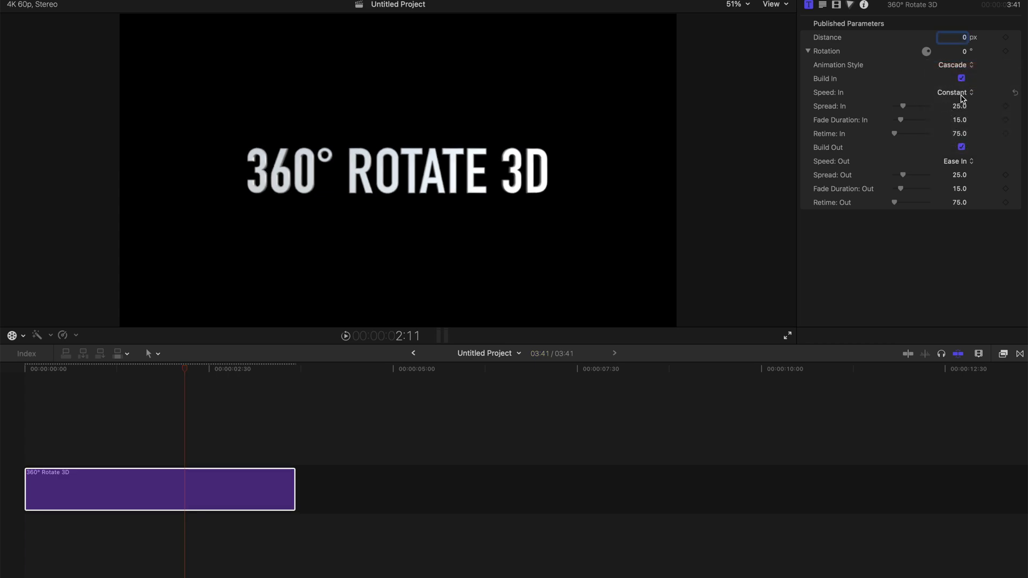
{"action": "left_click", "coordinate": [31, 375]}
{"action": "key", "text": "Home"}
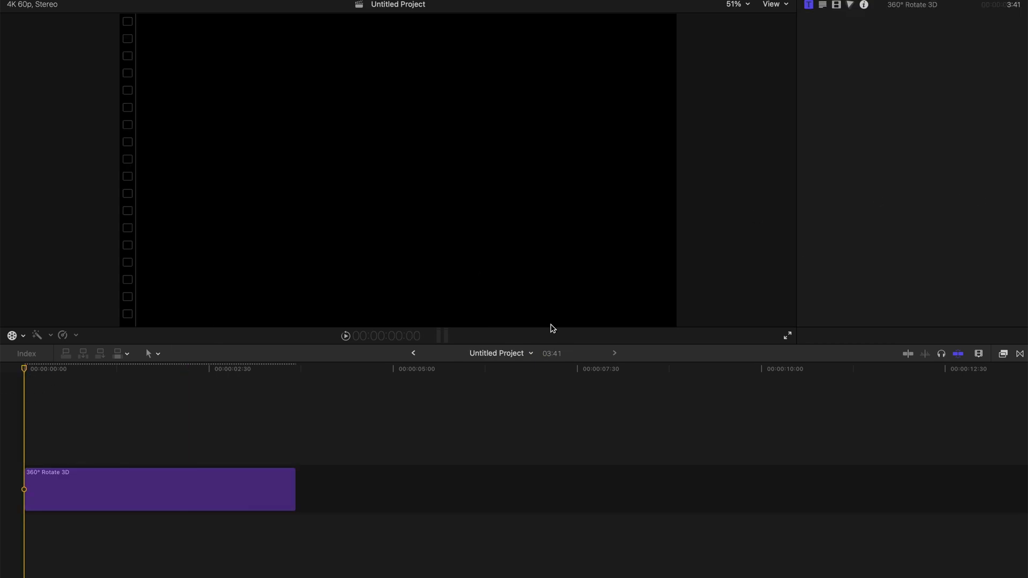
{"action": "key", "text": "space"}
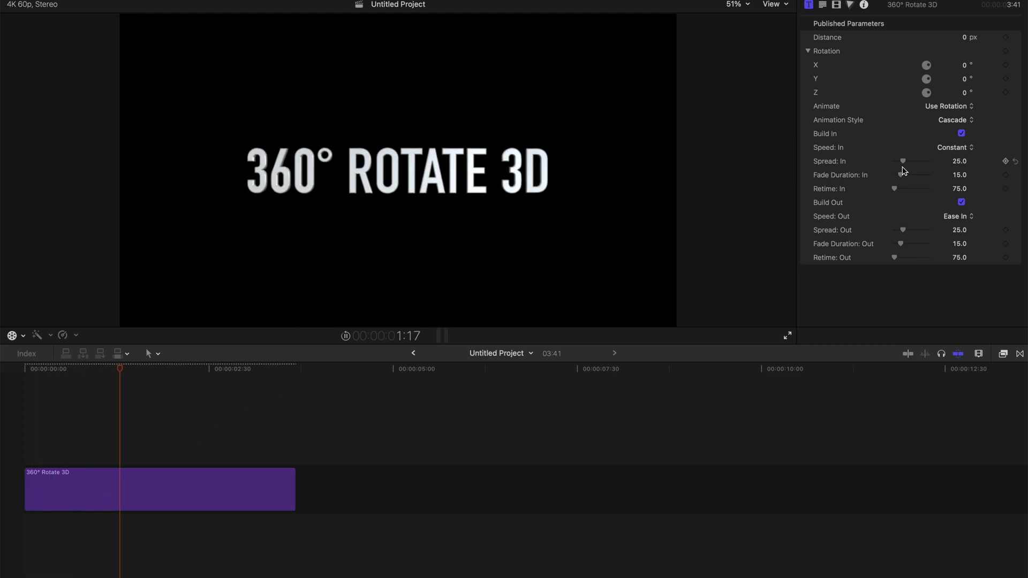
{"action": "key", "text": "space"}
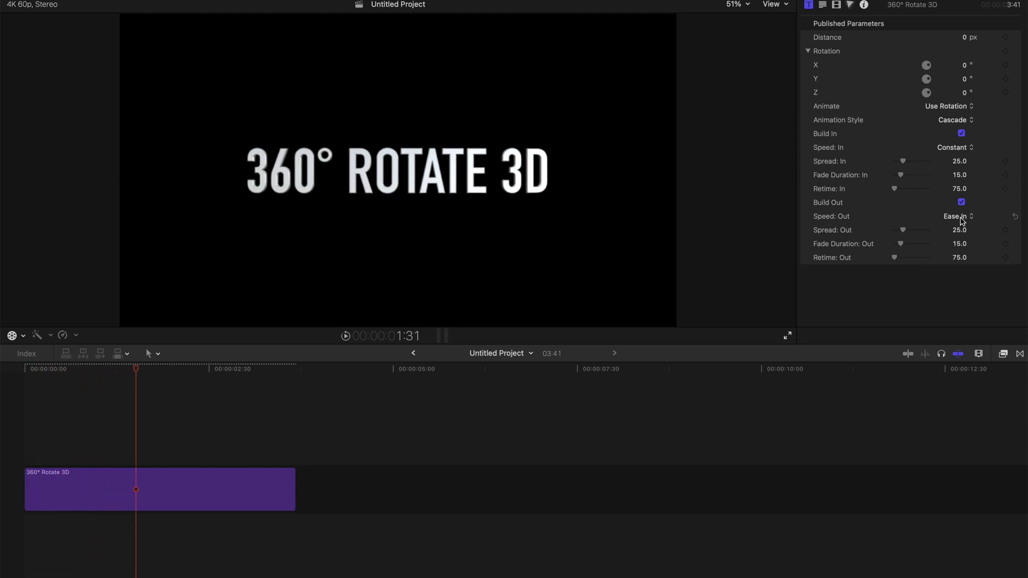
Set the build-out speed to Constant and play the title from the start.
{"action": "left_click", "coordinate": [963, 220]}
{"action": "left_click", "coordinate": [959, 218]}
{"action": "left_click", "coordinate": [958, 217]}
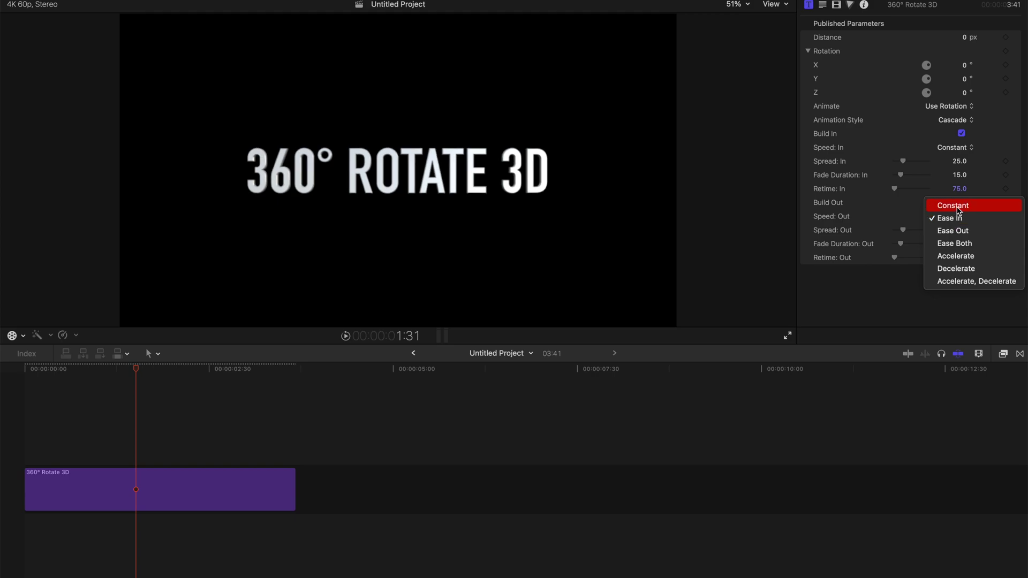
{"action": "left_click", "coordinate": [959, 207]}
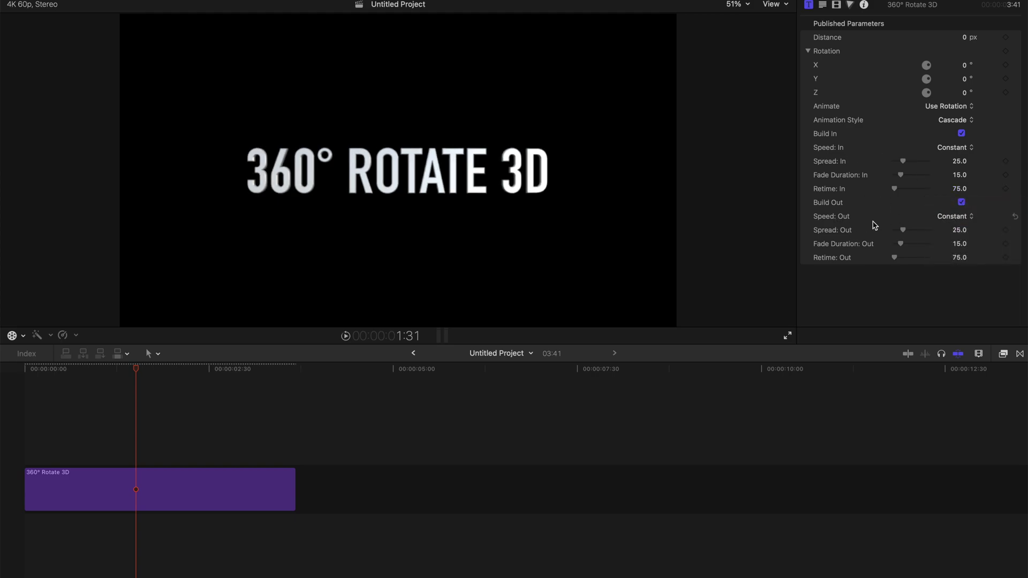
{"action": "left_click", "coordinate": [48, 366]}
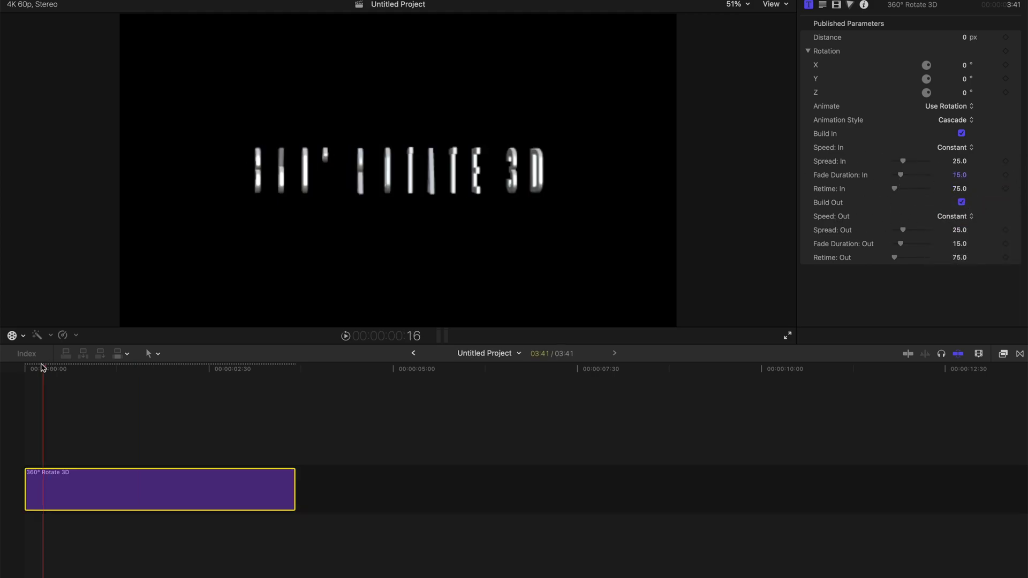
{"action": "key", "text": "space"}
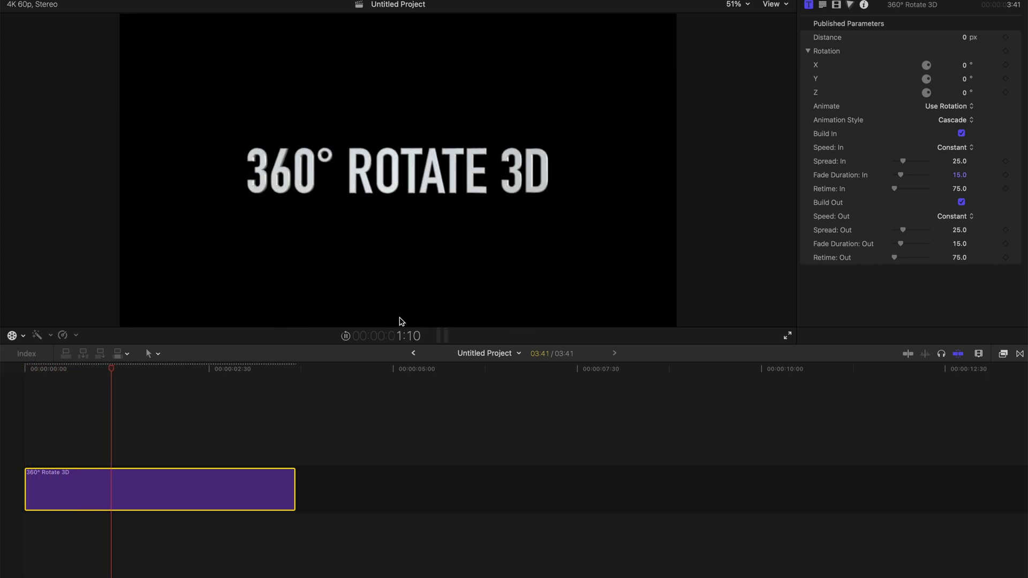
{"action": "key", "text": "space"}
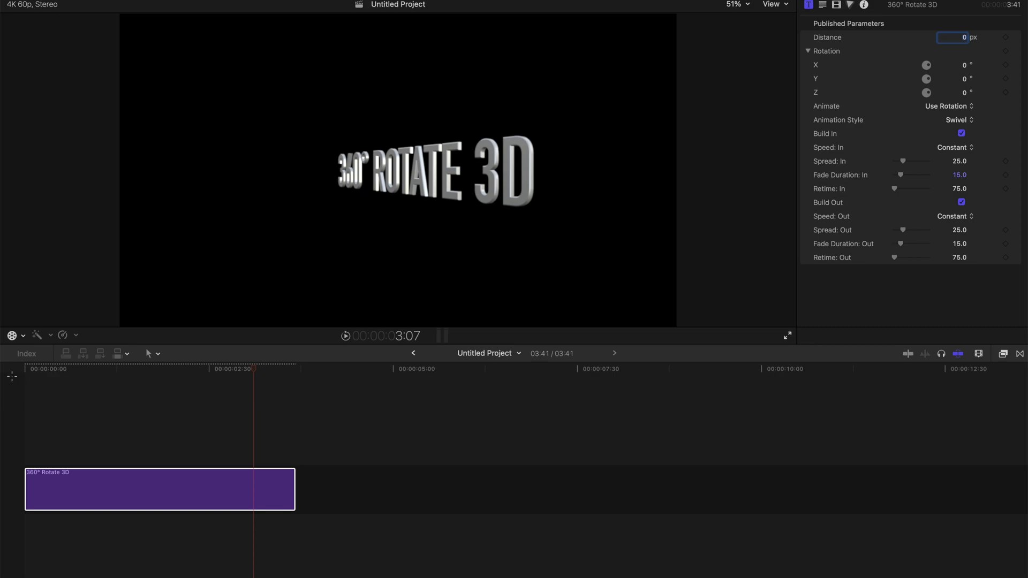
Replay the Swivel animation, then select the title clip and start a compound clip with Option-G.
{"action": "left_click", "coordinate": [12, 377]}
{"action": "key", "text": "space"}
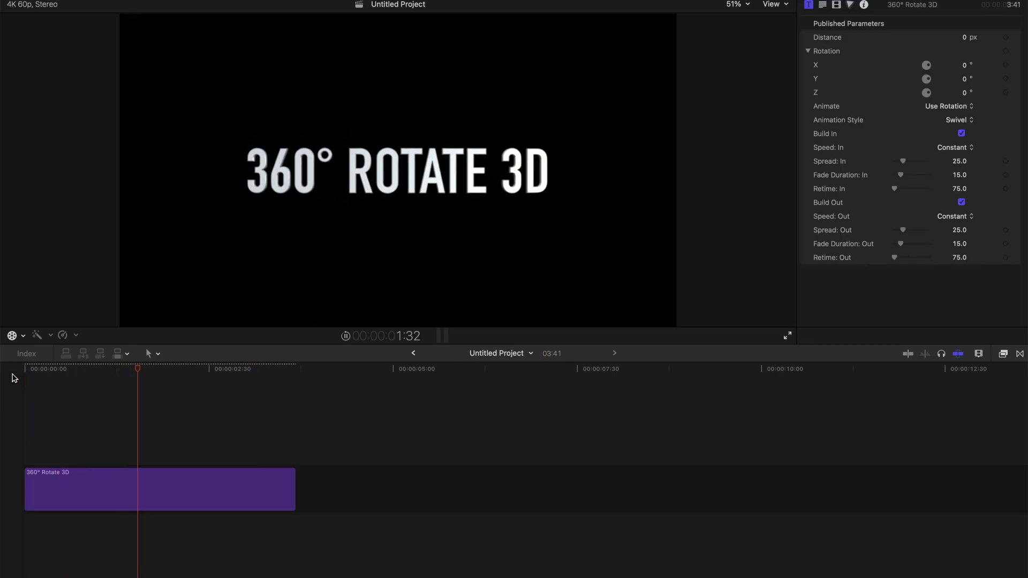
{"action": "key", "text": "space"}
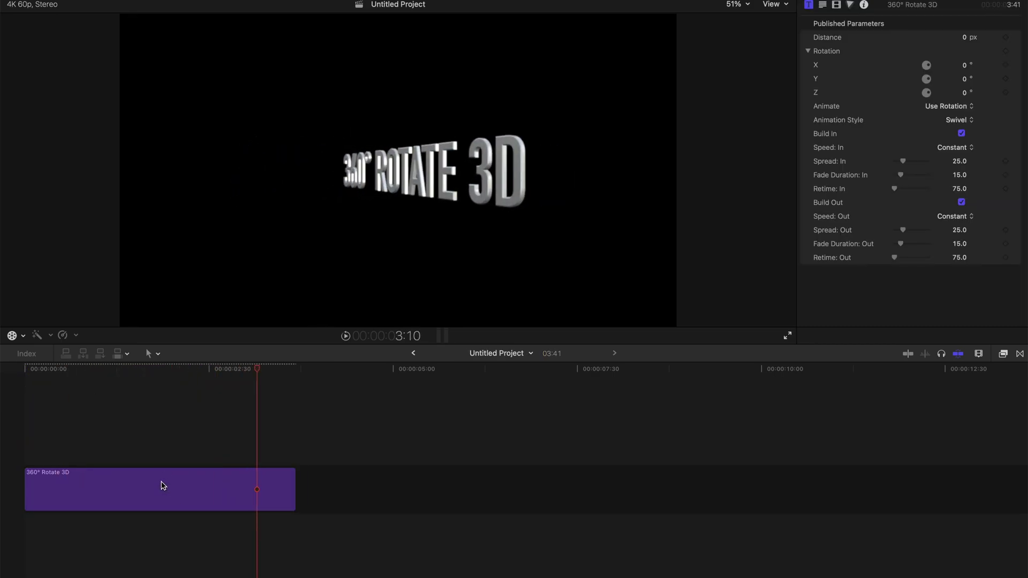
{"action": "left_click", "coordinate": [162, 486]}
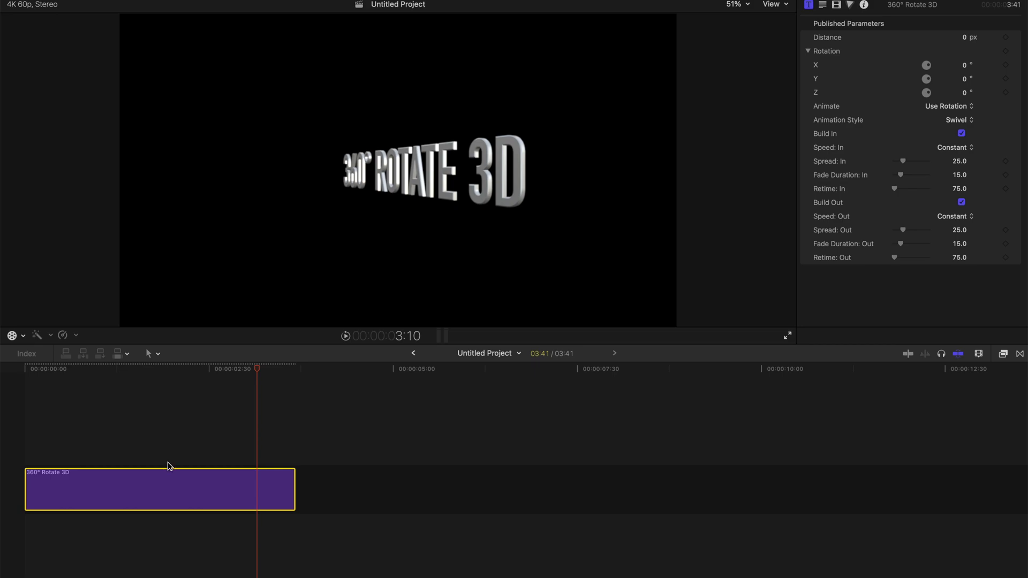
{"action": "key", "text": "alt+g"}
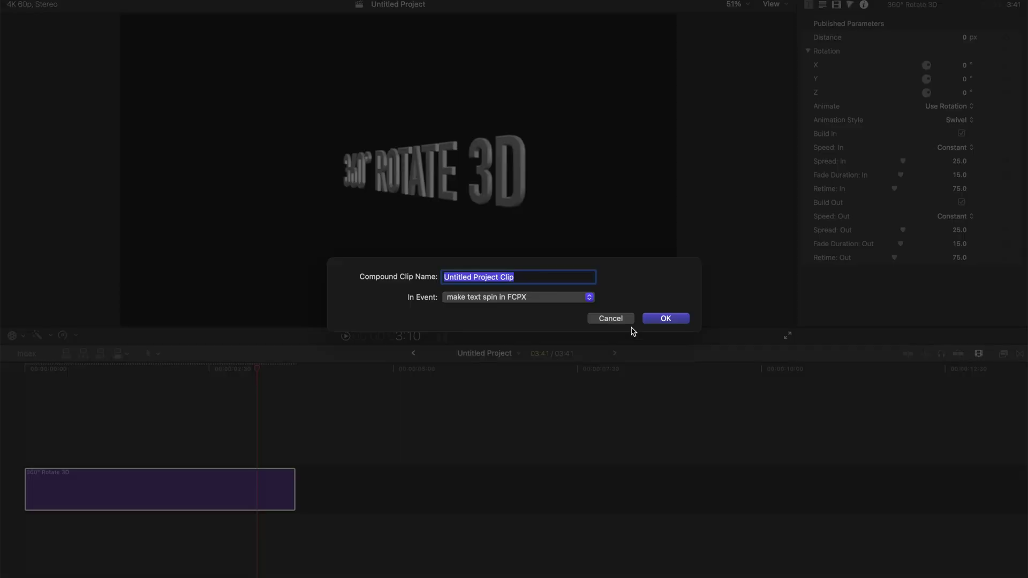
Create the compound clip, shorten it with the retime handle to 504% speed, and play it back.
{"action": "left_click", "coordinate": [679, 321]}
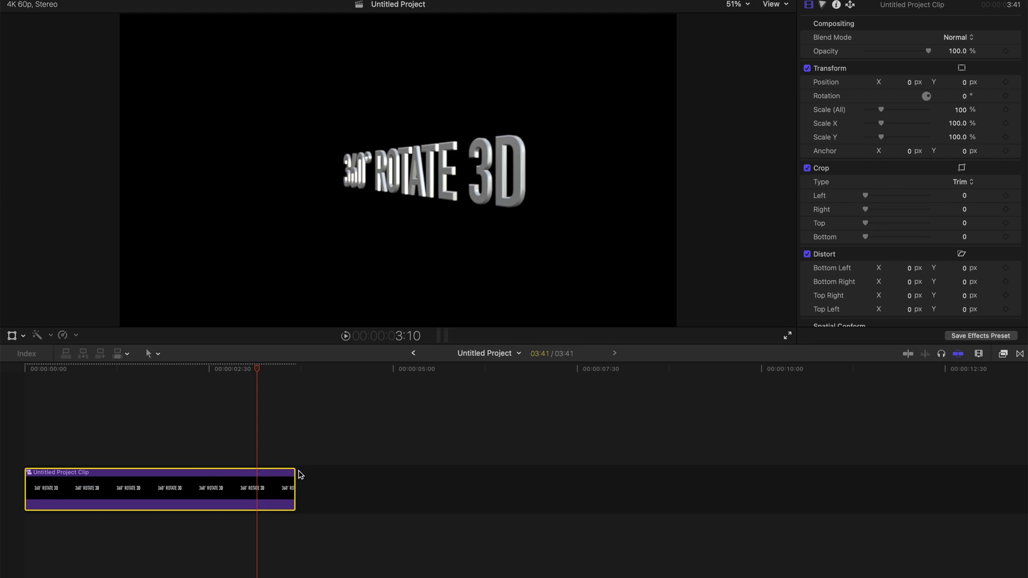
{"action": "key", "text": "super+r"}
{"action": "left_click_drag", "start_coordinate": [298, 470], "coordinate": [78, 485]}
{"action": "left_click", "coordinate": [23, 368]}
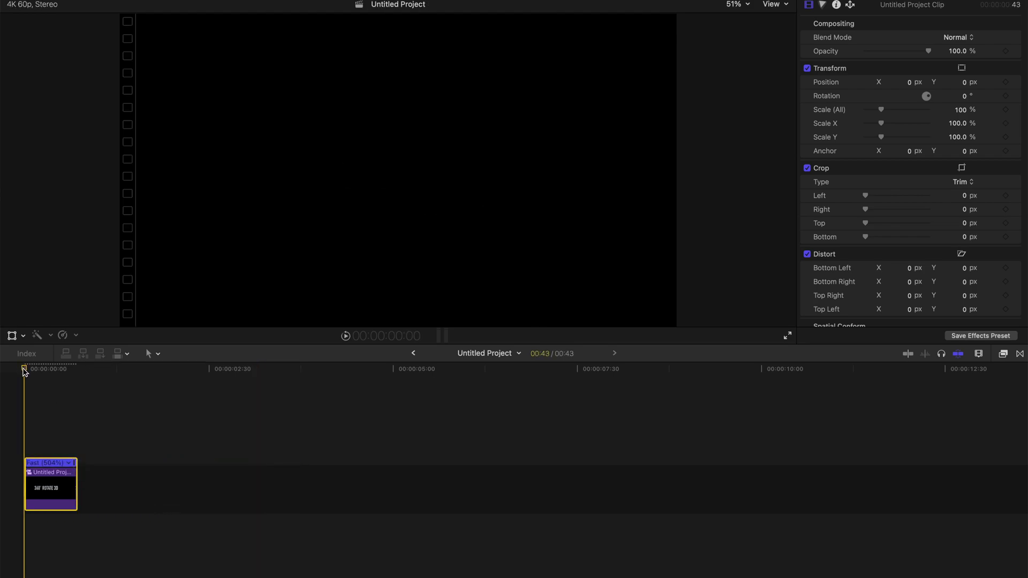
{"action": "key", "text": "space"}
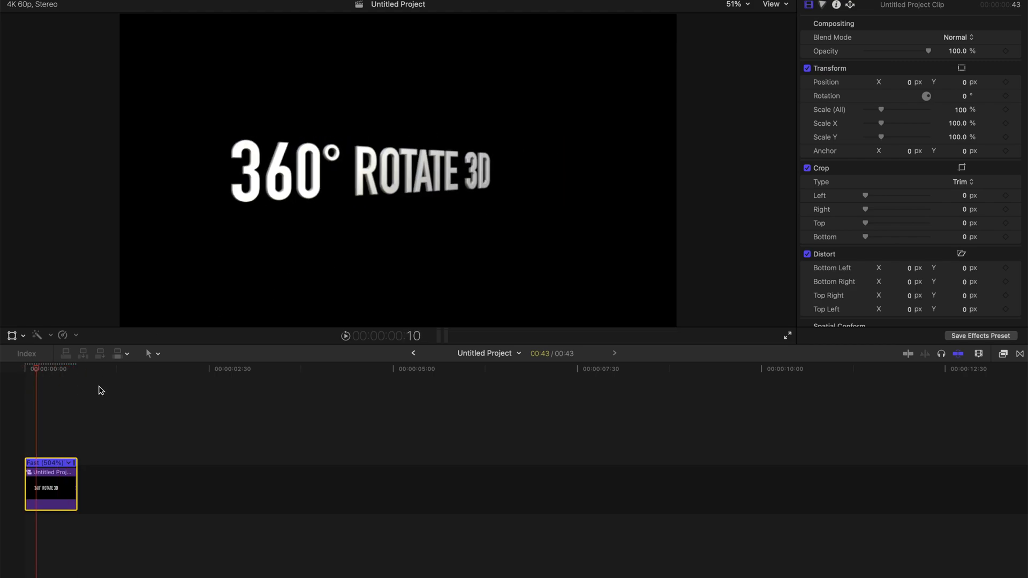
Open the compound clip and turn off the title's Build Out.
{"action": "double_click", "coordinate": [50, 499]}
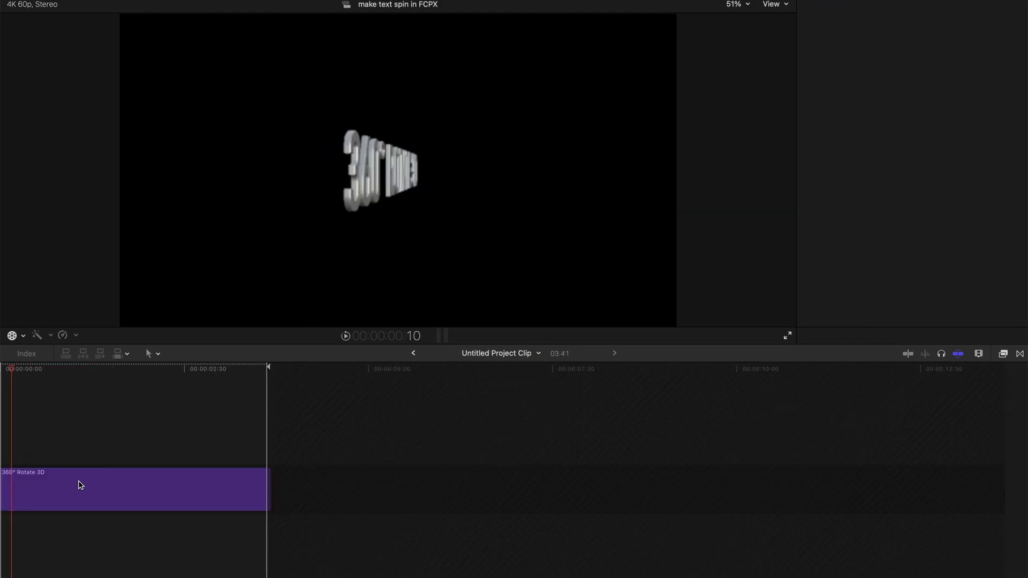
{"action": "left_click", "coordinate": [206, 488]}
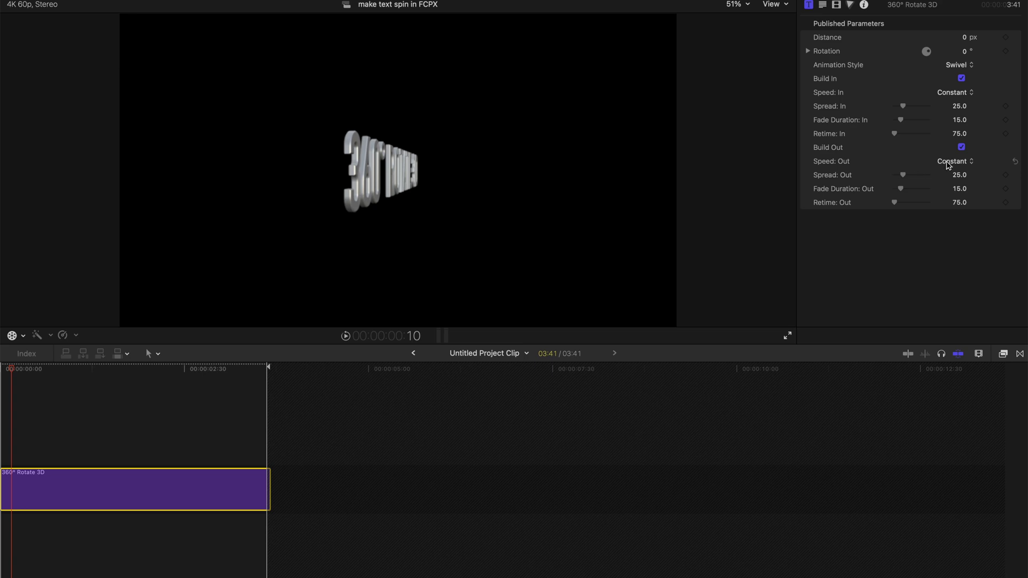
{"action": "left_click", "coordinate": [962, 148]}
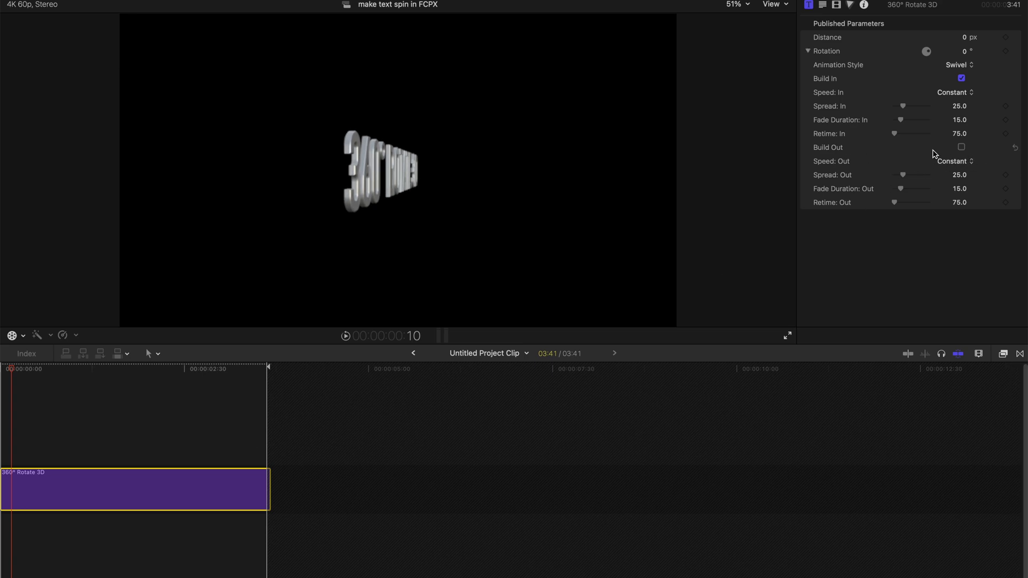
Return to the main project and replay the title from the start.
{"action": "left_click", "coordinate": [413, 354]}
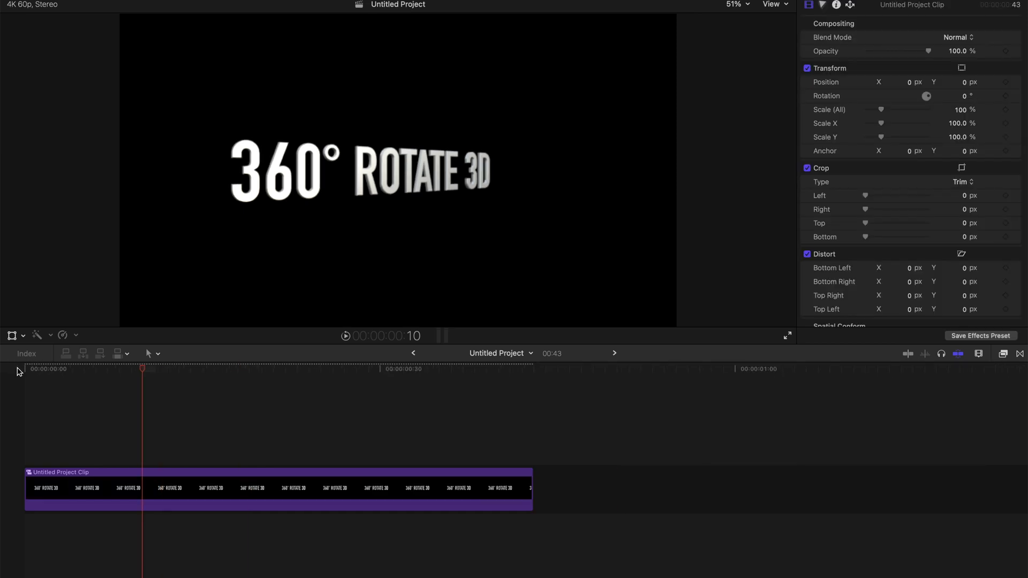
{"action": "left_click", "coordinate": [17, 371]}
{"action": "key", "text": "space"}
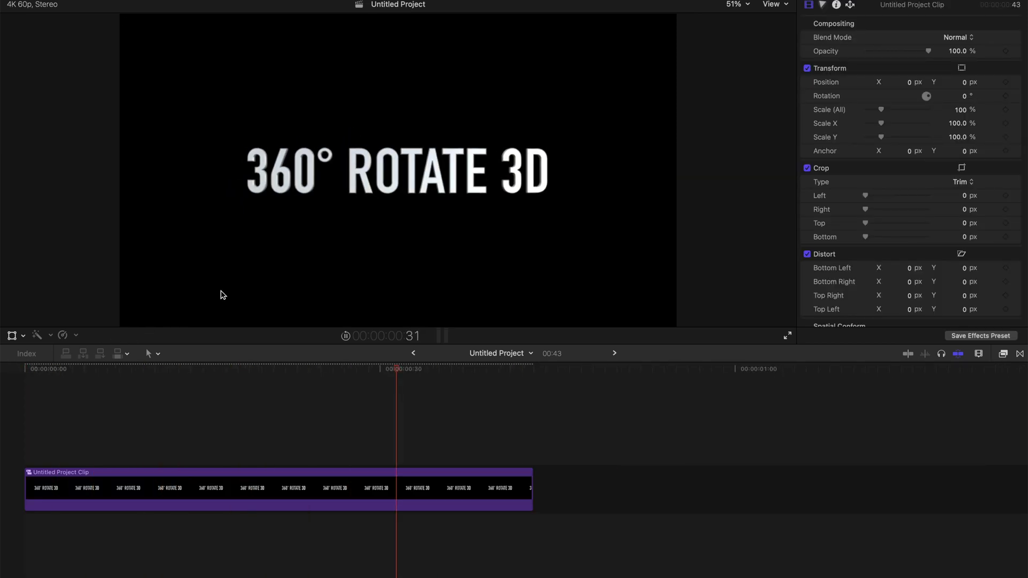
{"action": "left_click", "coordinate": [27, 370]}
{"action": "key", "text": "space"}
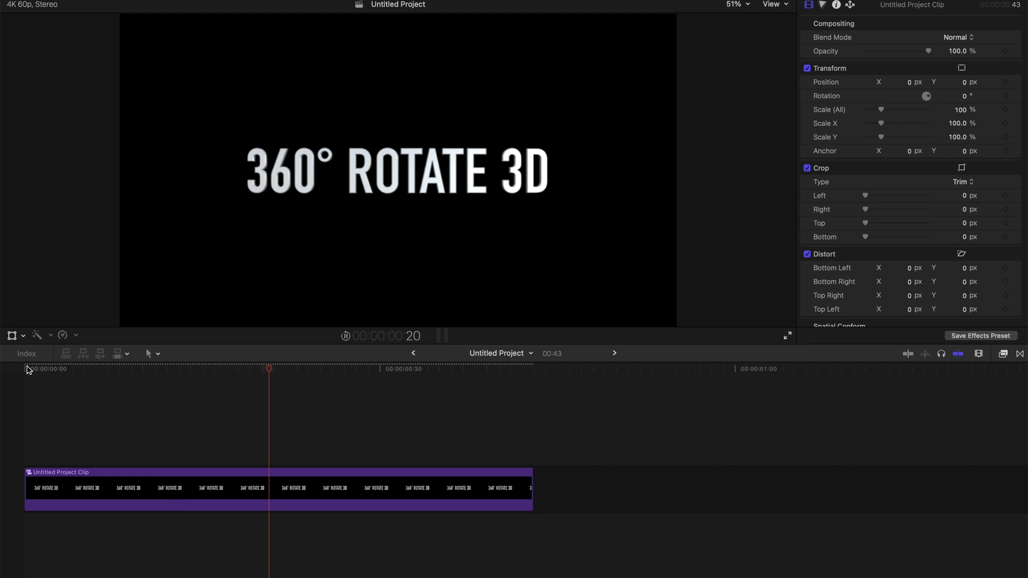
{"action": "left_click", "coordinate": [64, 369]}
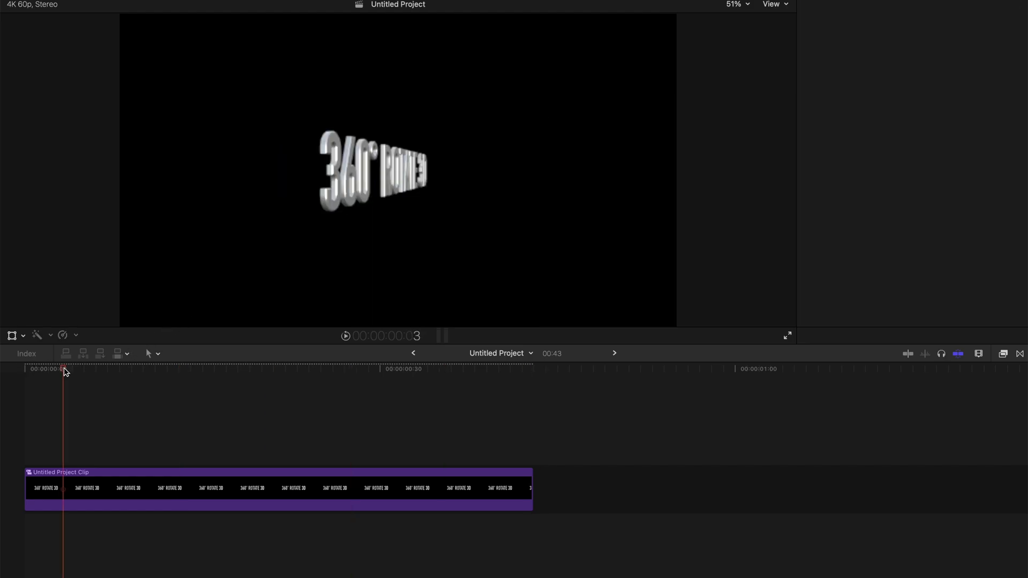
{"action": "left_click", "coordinate": [262, 367]}
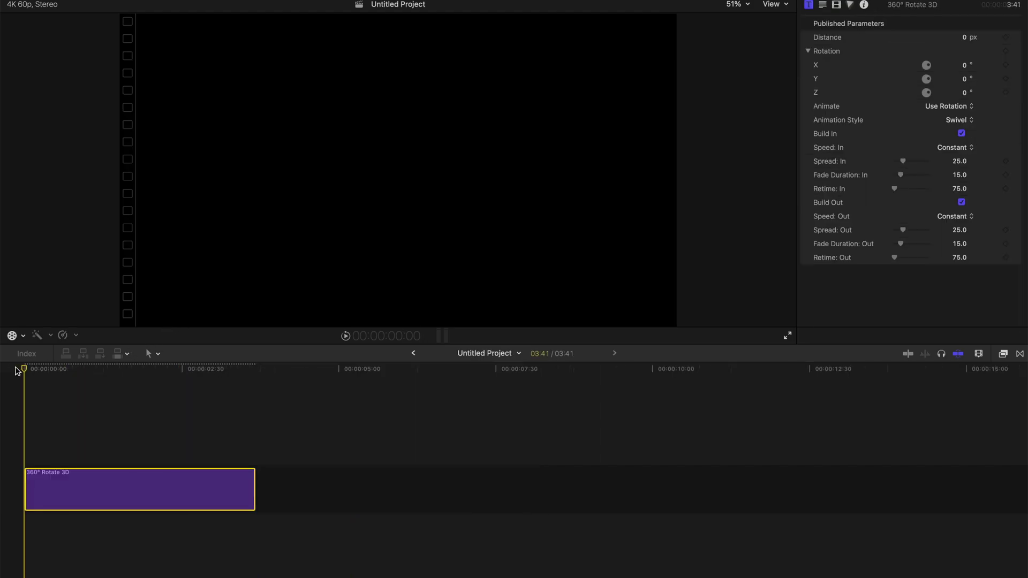
Turn Build In back on and set the title's Animation Style to None.
{"action": "left_click_drag", "start_coordinate": [24, 373], "coordinate": [85, 374]}
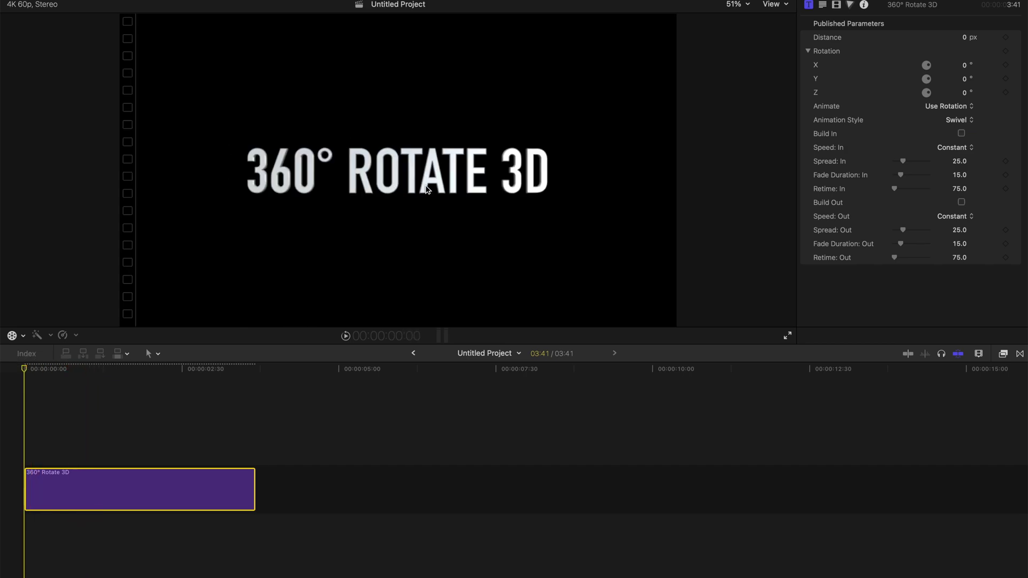
{"action": "left_click", "coordinate": [960, 134]}
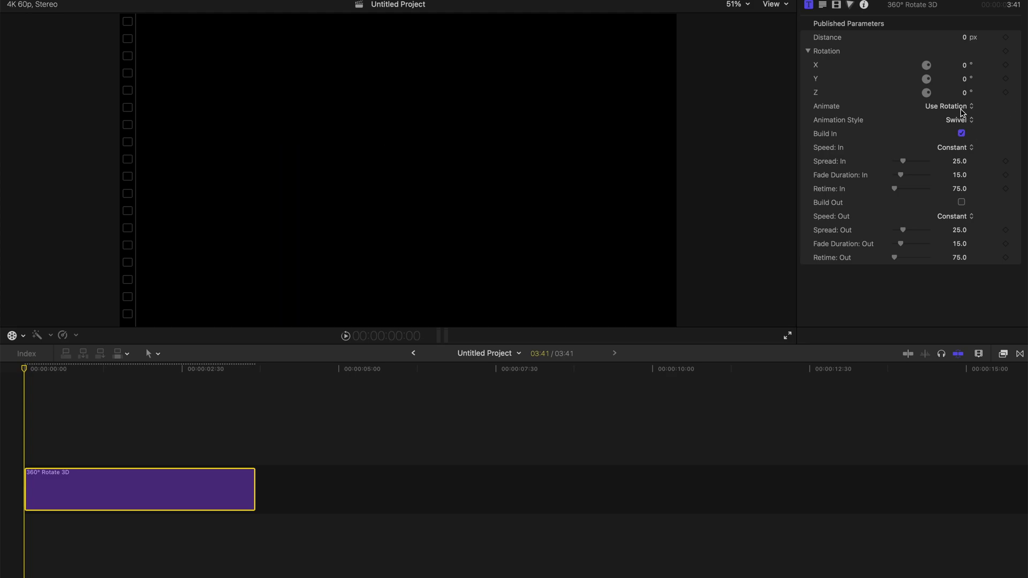
{"action": "left_click", "coordinate": [949, 121]}
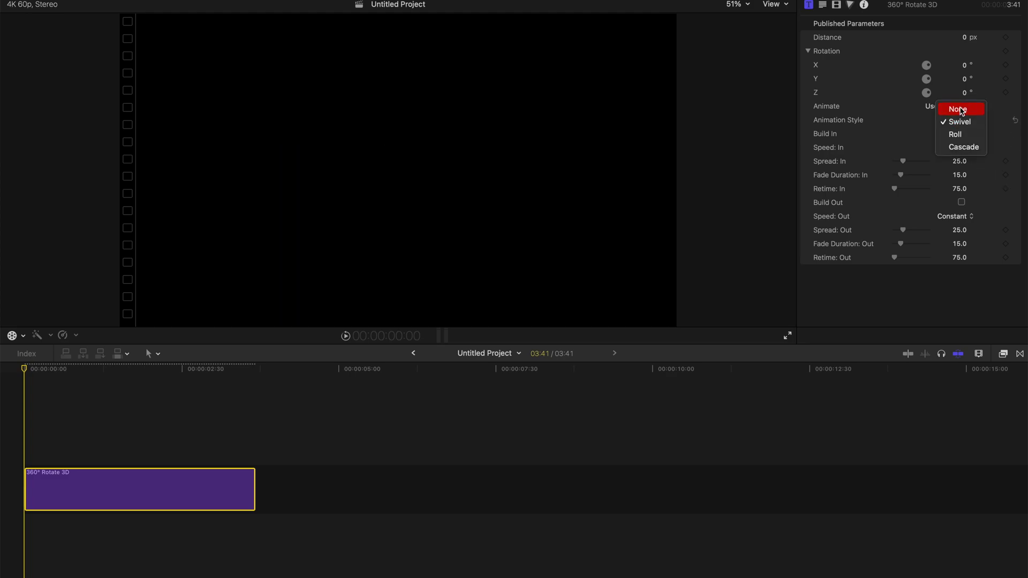
{"action": "left_click", "coordinate": [956, 106]}
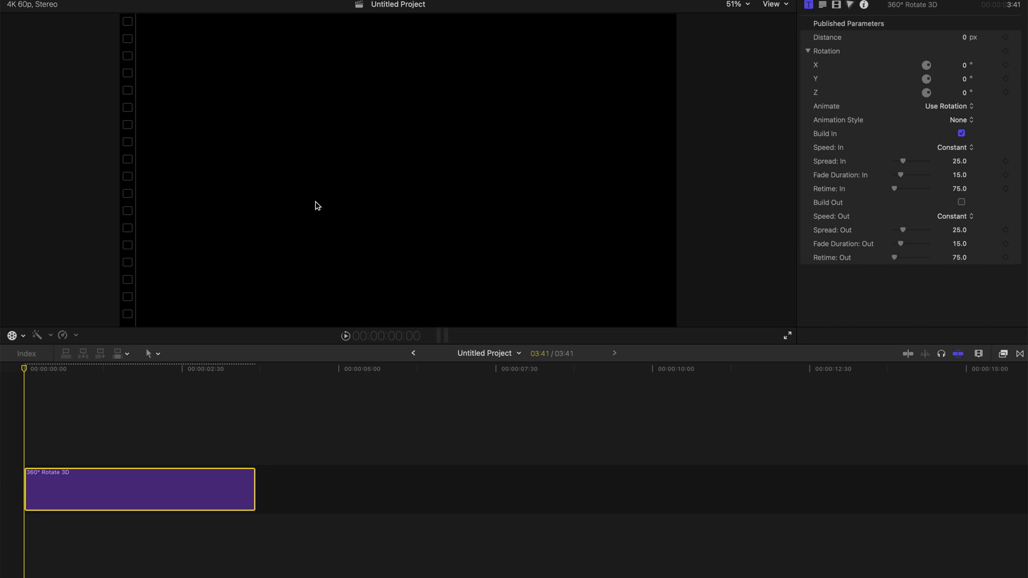
Preview the title from the start, then add 0° X, Y and Z rotation keyframes.
{"action": "key", "text": "space"}
{"action": "left_click", "coordinate": [29, 369]}
{"action": "key", "text": "space"}
{"action": "left_click", "coordinate": [29, 370]}
{"action": "key", "text": "space"}
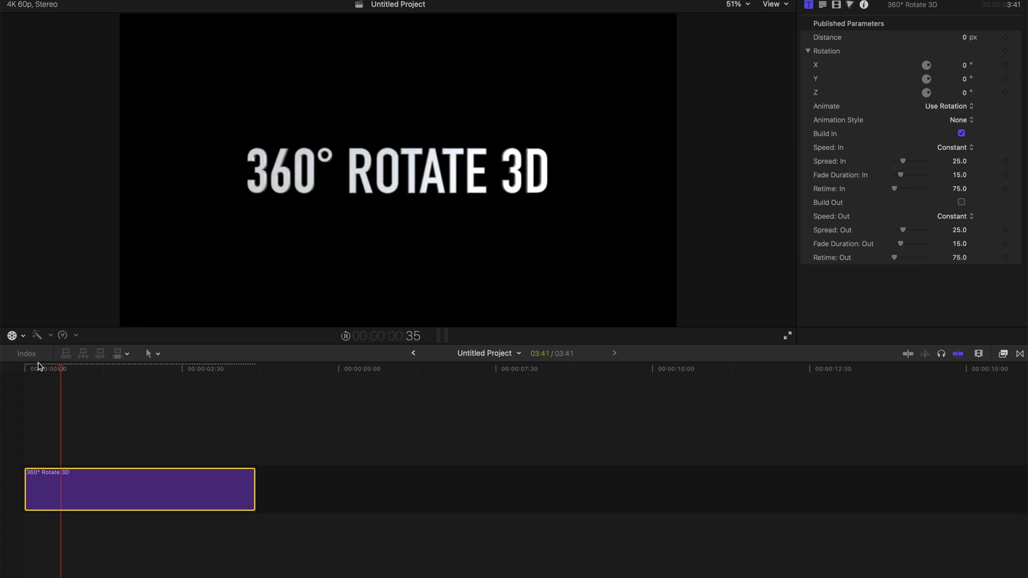
{"action": "left_click", "coordinate": [32, 369]}
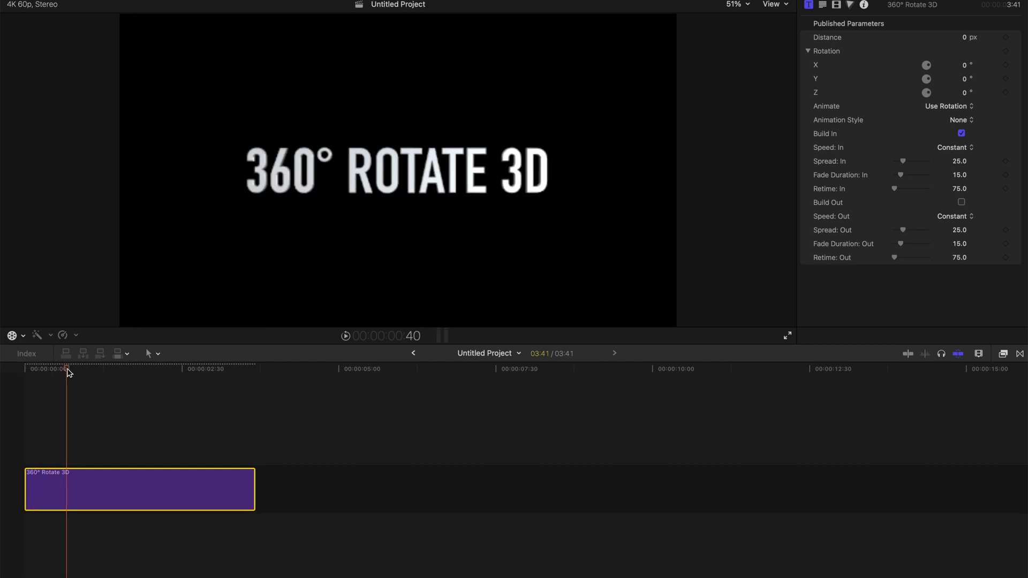
{"action": "left_click", "coordinate": [16, 375]}
{"action": "left_click", "coordinate": [6, 375]}
{"action": "key", "text": "space"}
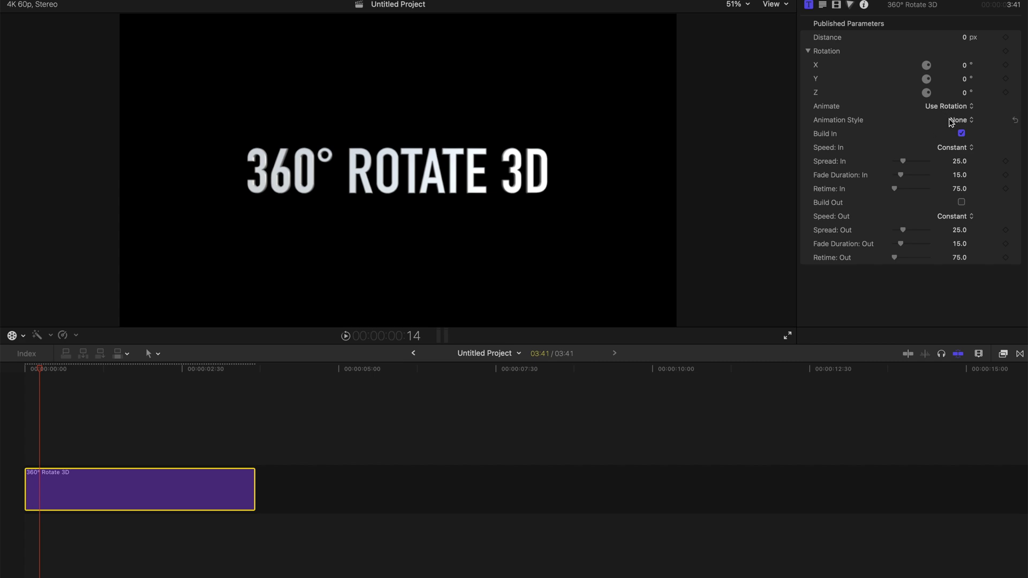
{"action": "left_click", "coordinate": [1006, 50]}
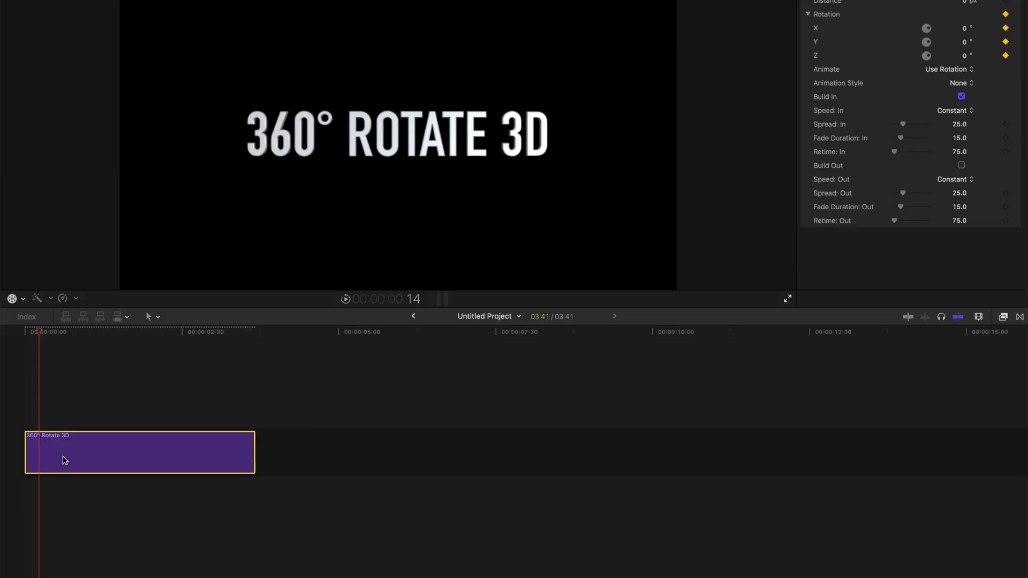
Show the clip's Video Animation lanes, zoom in, and drag the rotation keyframe to the clip start.
{"action": "right_click", "coordinate": [64, 485]}
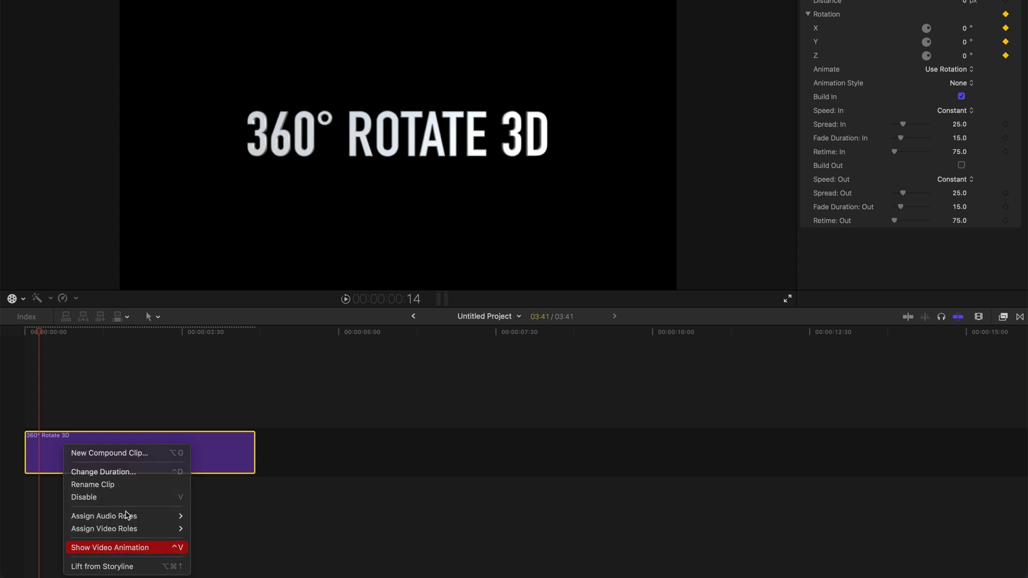
{"action": "left_click", "coordinate": [123, 548]}
{"action": "key", "text": "super+equal"}
{"action": "key", "text": "super+equal"}
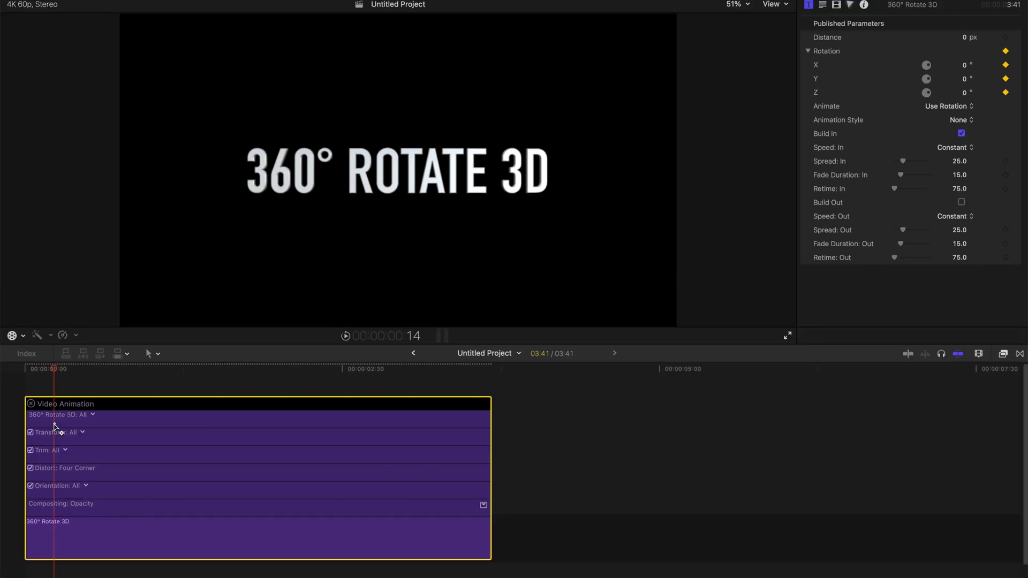
{"action": "left_click_drag", "start_coordinate": [54, 426], "coordinate": [29, 424]}
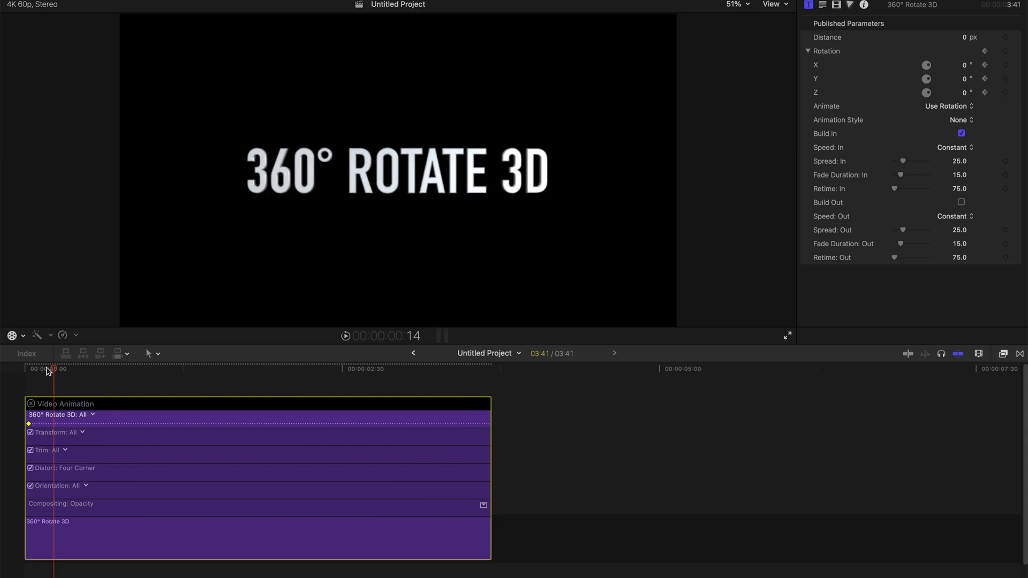
{"action": "left_click_drag", "start_coordinate": [48, 371], "coordinate": [21, 375]}
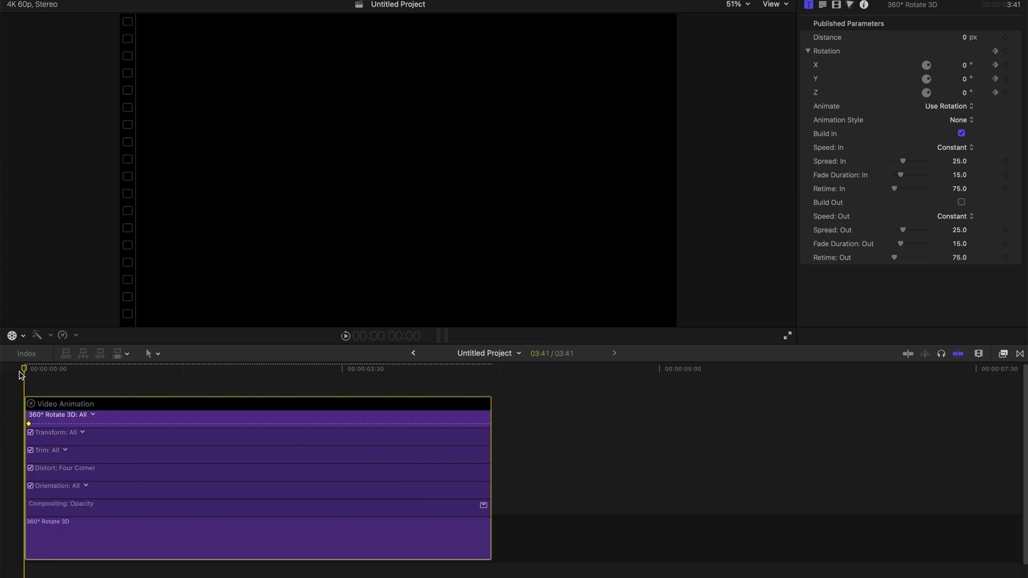
Set the starting rotation keyframe at the clip's first frame and preview the opening frames.
{"action": "left_click_drag", "start_coordinate": [32, 427], "coordinate": [2, 422]}
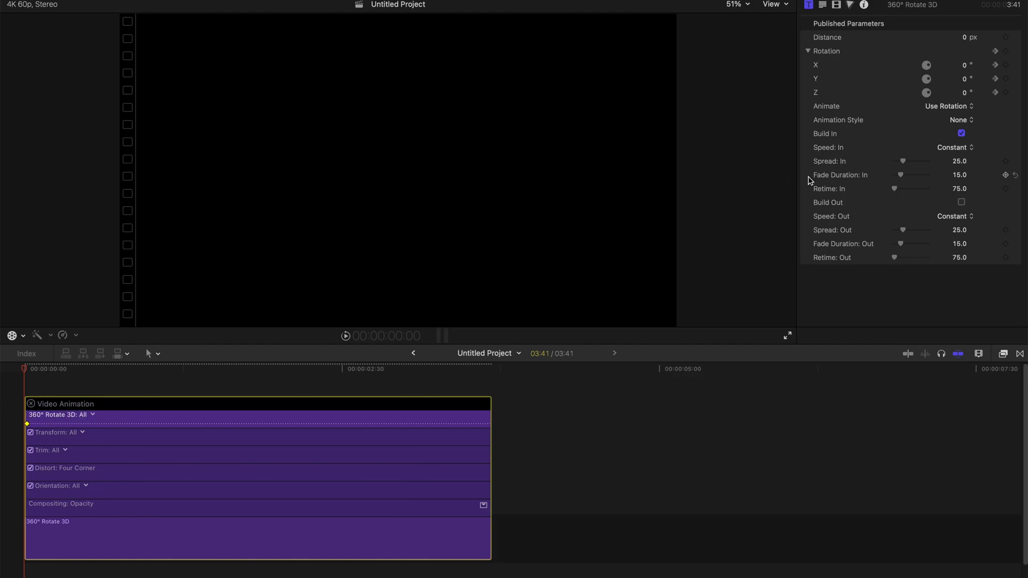
{"action": "left_click_drag", "start_coordinate": [23, 372], "coordinate": [34, 374]}
{"action": "key", "text": "Left"}
{"action": "key", "text": "Left"}
{"action": "key", "text": "Left"}
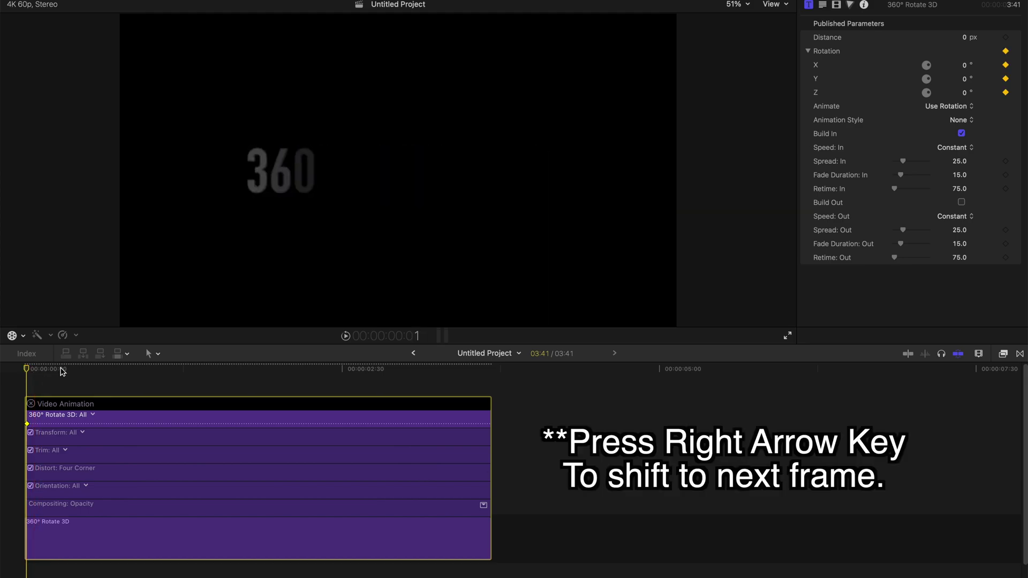
{"action": "key", "text": "Right"}
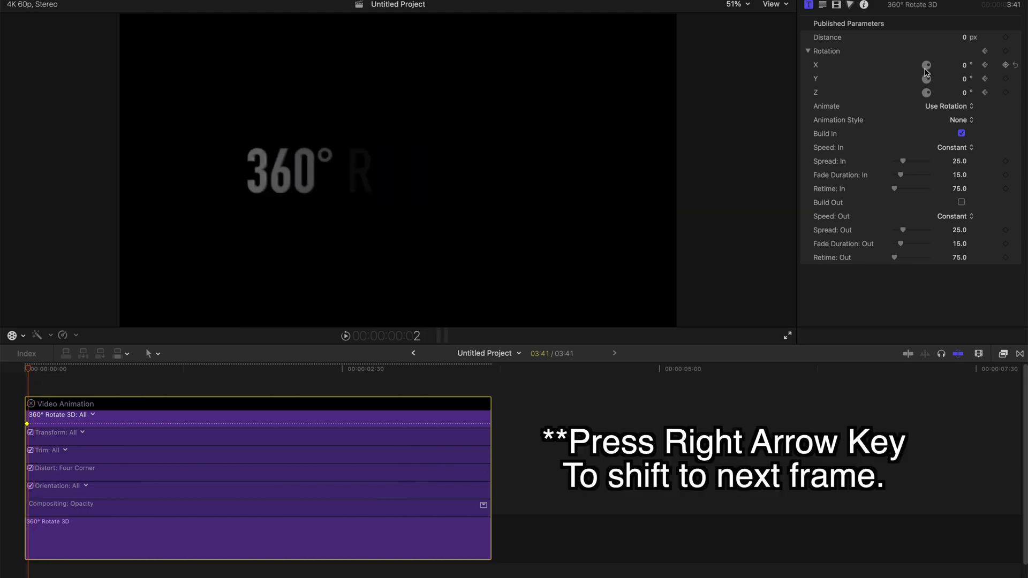
On the next frames, tilt the title to -67° on X and turn it to -160.9° on Z.
{"action": "left_click_drag", "start_coordinate": [926, 69], "coordinate": [931, 97]}
{"action": "key", "text": "Right"}
{"action": "key", "text": "Right"}
{"action": "key", "text": "Right"}
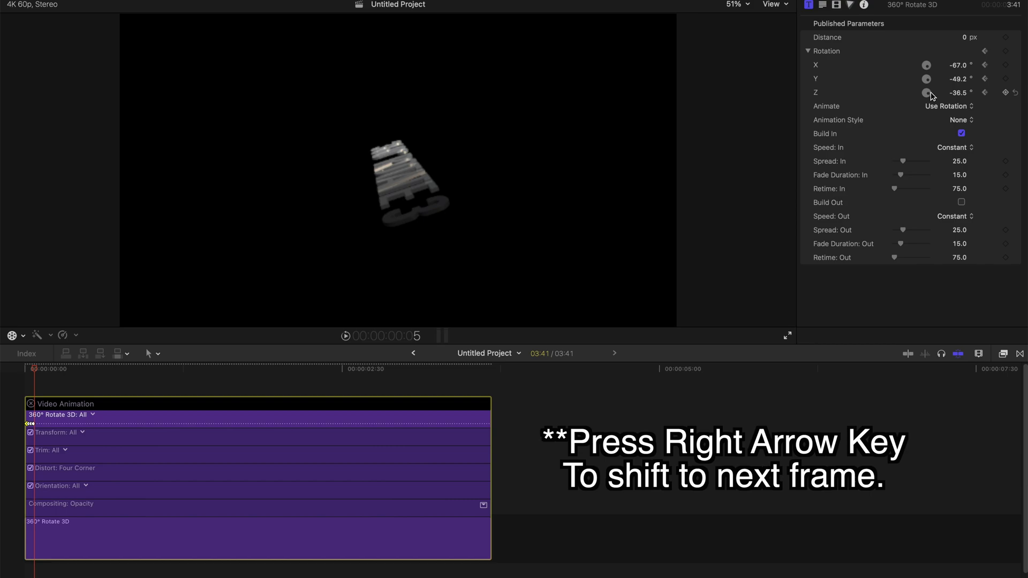
{"action": "mouse_move", "coordinate": [932, 96]}
{"action": "left_mouse_down"}
{"action": "mouse_move", "coordinate": [928, 83]}
{"action": "mouse_move", "coordinate": [925, 92]}
{"action": "left_mouse_up"}
{"action": "key", "text": "Right"}
{"action": "key", "text": "Right"}
{"action": "key", "text": "super+z"}
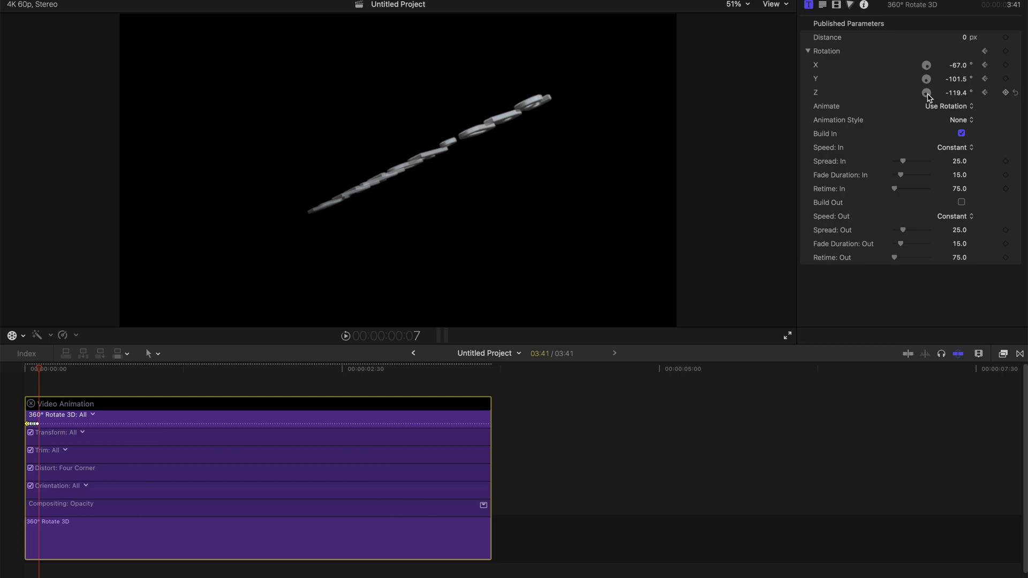
{"action": "left_click_drag", "start_coordinate": [923, 96], "coordinate": [923, 97]}
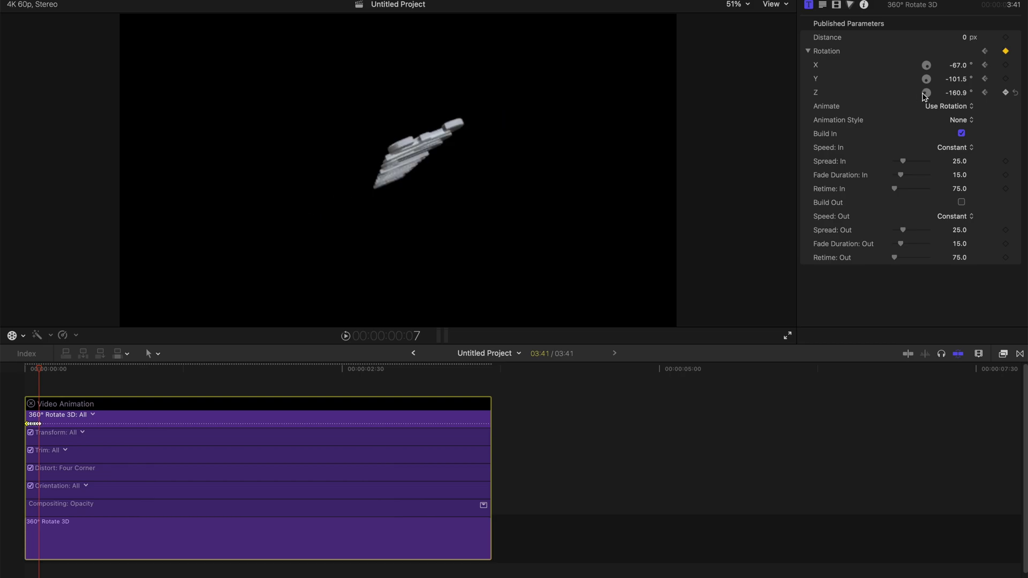
{"action": "key", "text": "Right"}
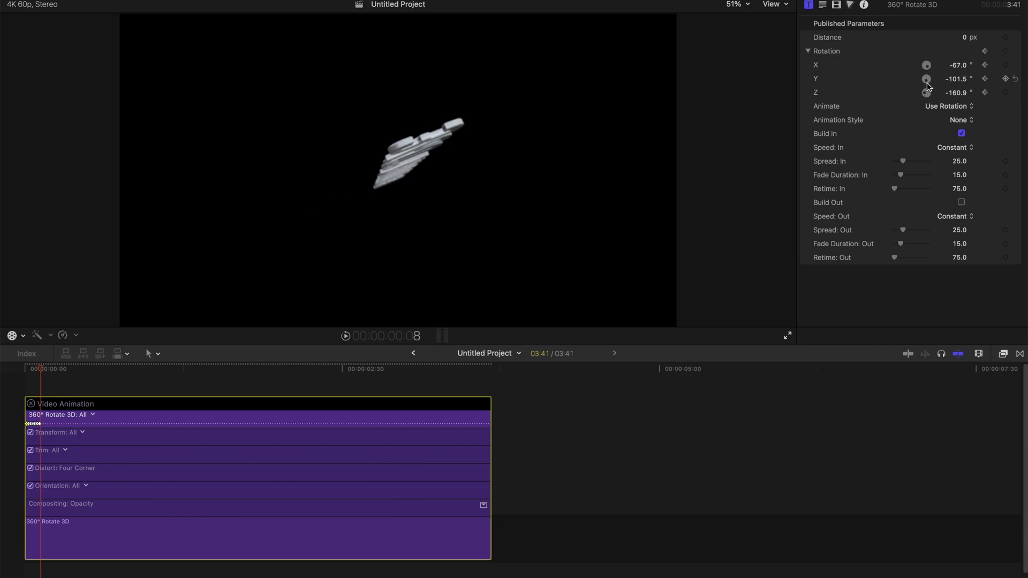
Keyframe the following frames: Y -158.6°, X -137.1° then -183.5°, and adjust Z until the title sits level.
{"action": "left_click_drag", "start_coordinate": [926, 80], "coordinate": [926, 80]}
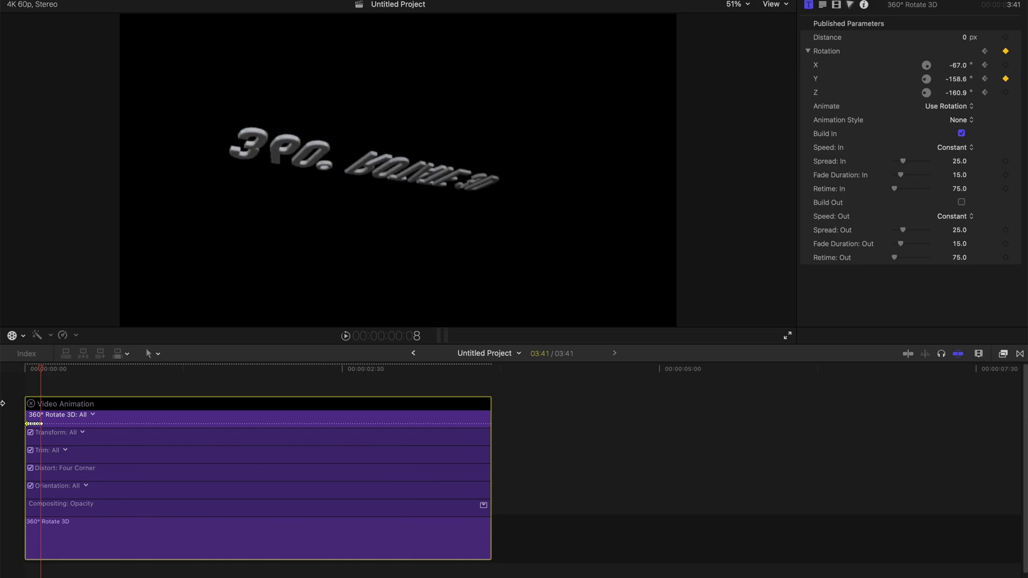
{"action": "key", "text": "Right"}
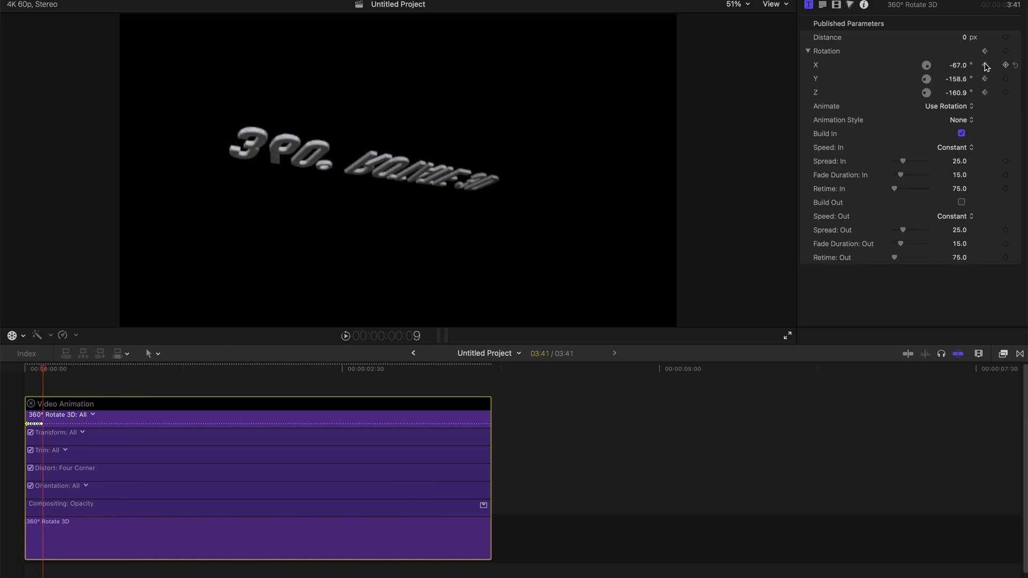
{"action": "left_click_drag", "start_coordinate": [926, 69], "coordinate": [924, 80]}
{"action": "key", "text": "Right"}
{"action": "key", "text": "Right"}
{"action": "left_click_drag", "start_coordinate": [927, 68], "coordinate": [930, 105]}
{"action": "left_click_drag", "start_coordinate": [937, 140], "coordinate": [889, 98]}
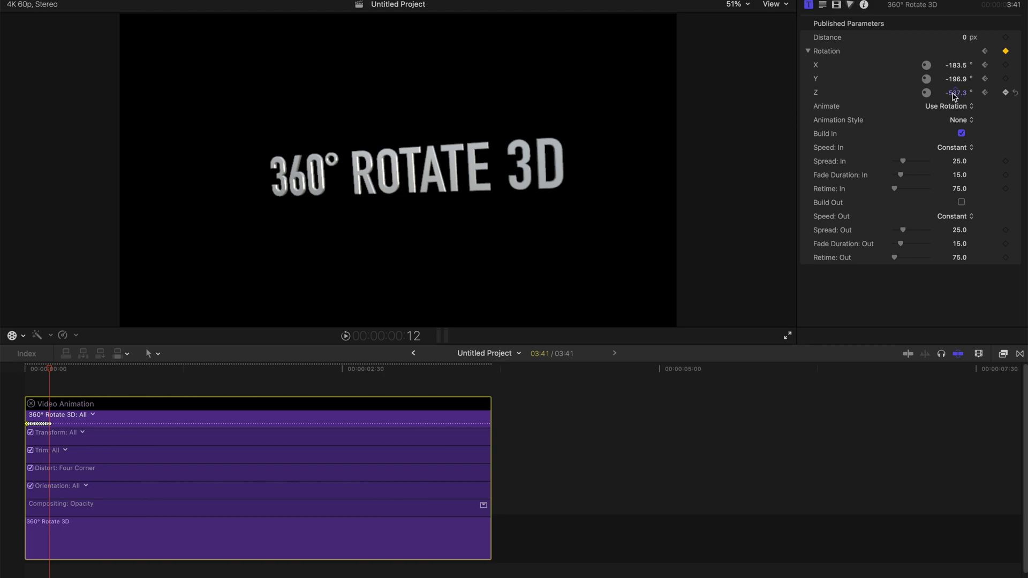
{"action": "left_click_drag", "start_coordinate": [955, 96], "coordinate": [955, 94]}
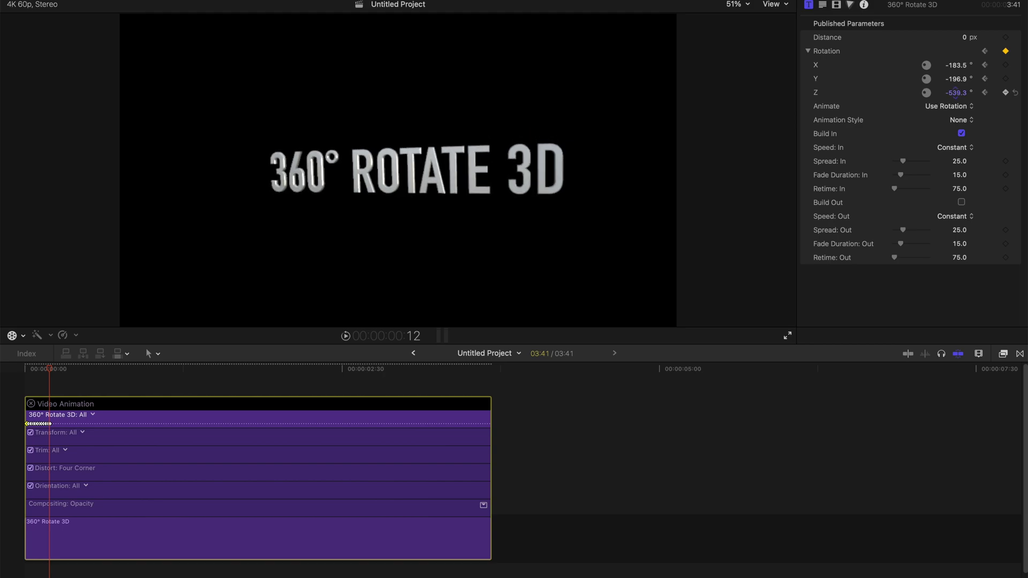
{"action": "key", "text": "Right"}
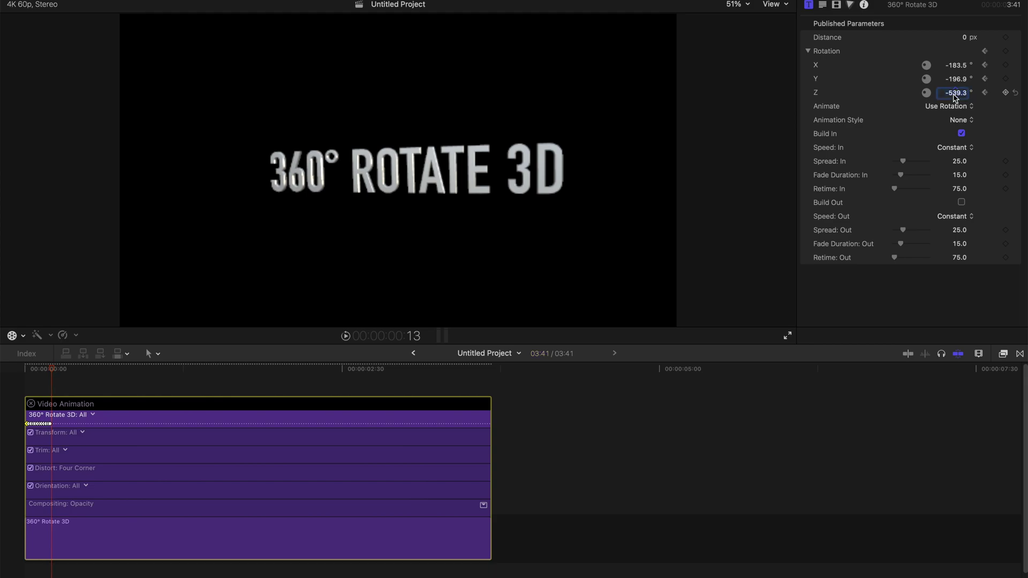
Zero the Z, Y and X rotation at frame 13 so the title ends front-on, then rewind to the start.
{"action": "key", "text": "Return"}
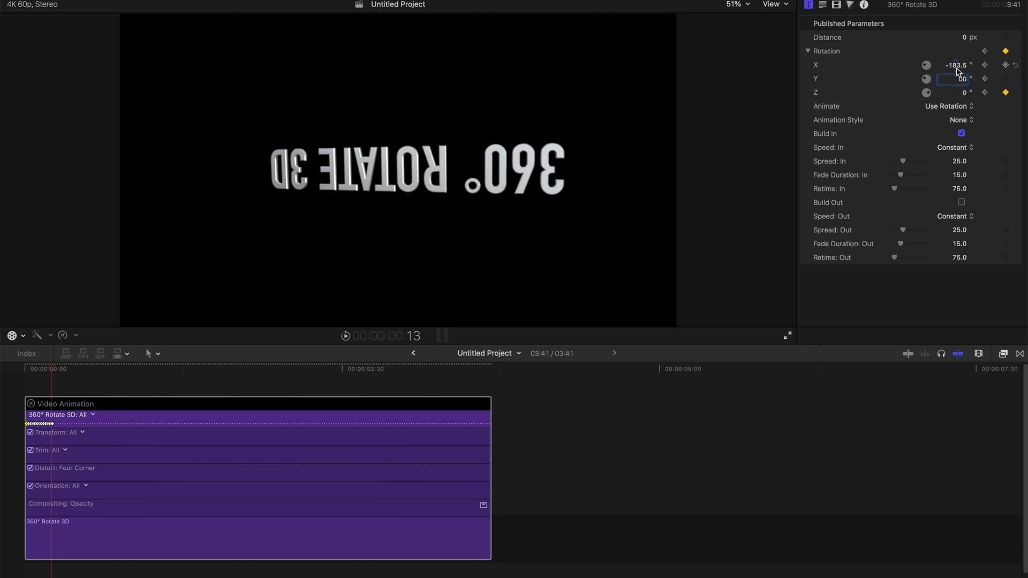
{"action": "key", "text": "Return"}
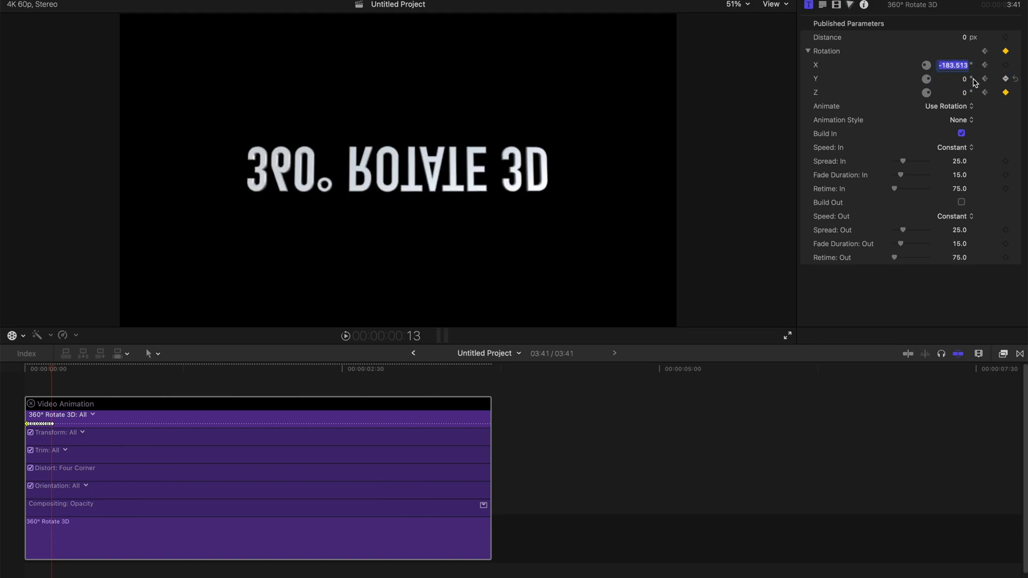
{"action": "type", "text": "0"}
{"action": "key", "text": "Return"}
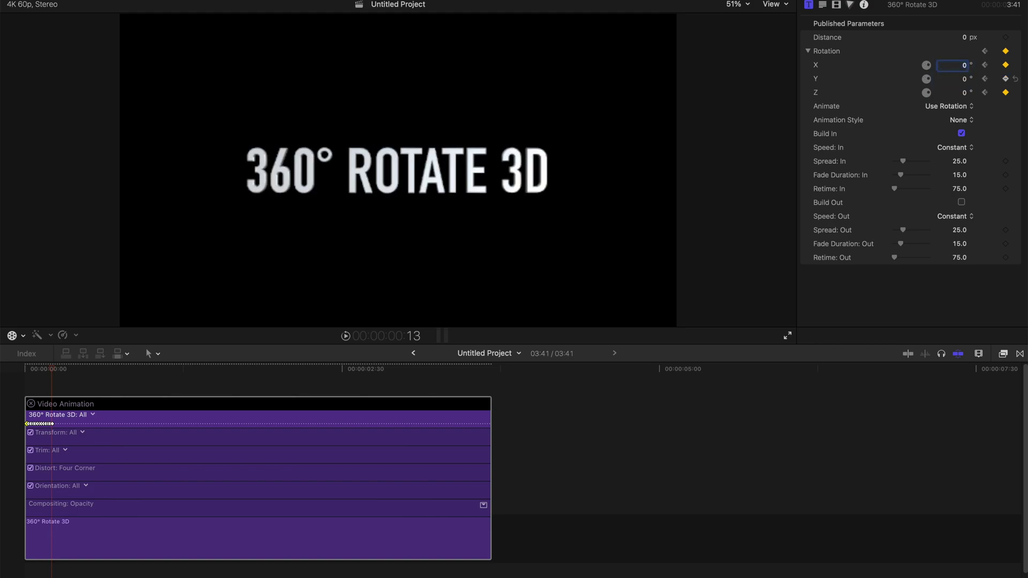
{"action": "left_click", "coordinate": [24, 369]}
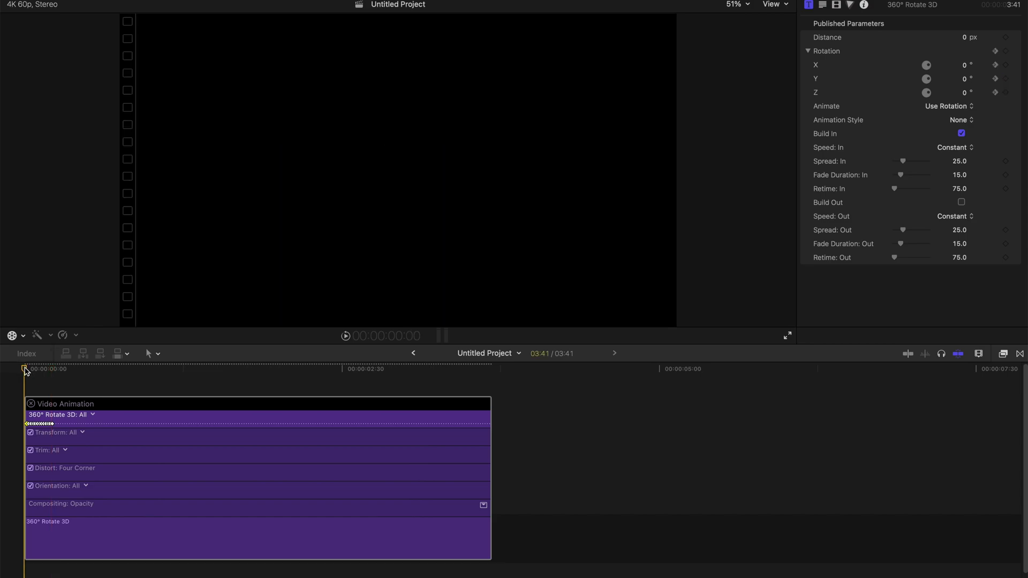
Play back the spinning title, try shifting rotation keyframes, and undo the moves.
{"action": "key", "text": "space"}
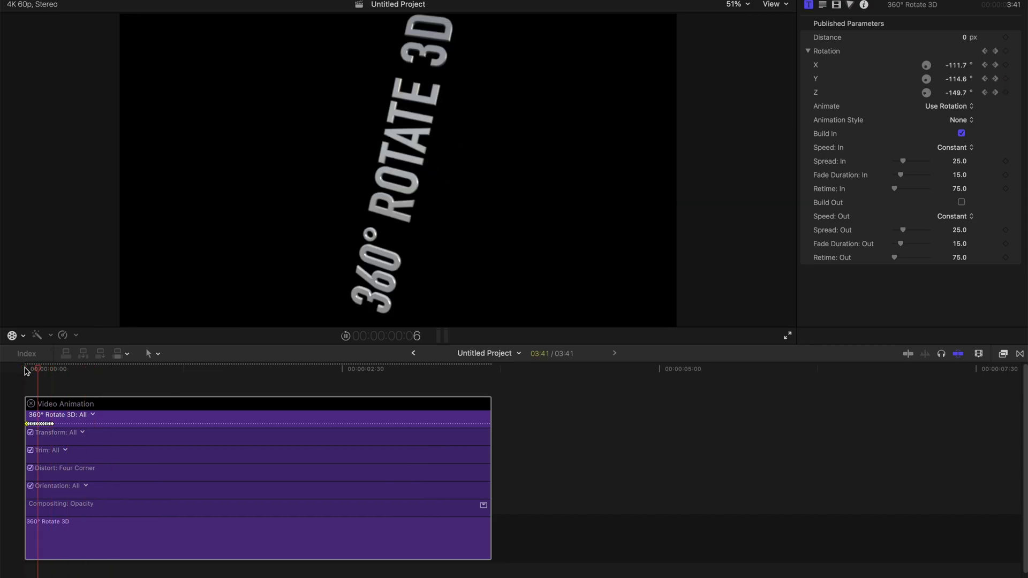
{"action": "left_click", "coordinate": [24, 368]}
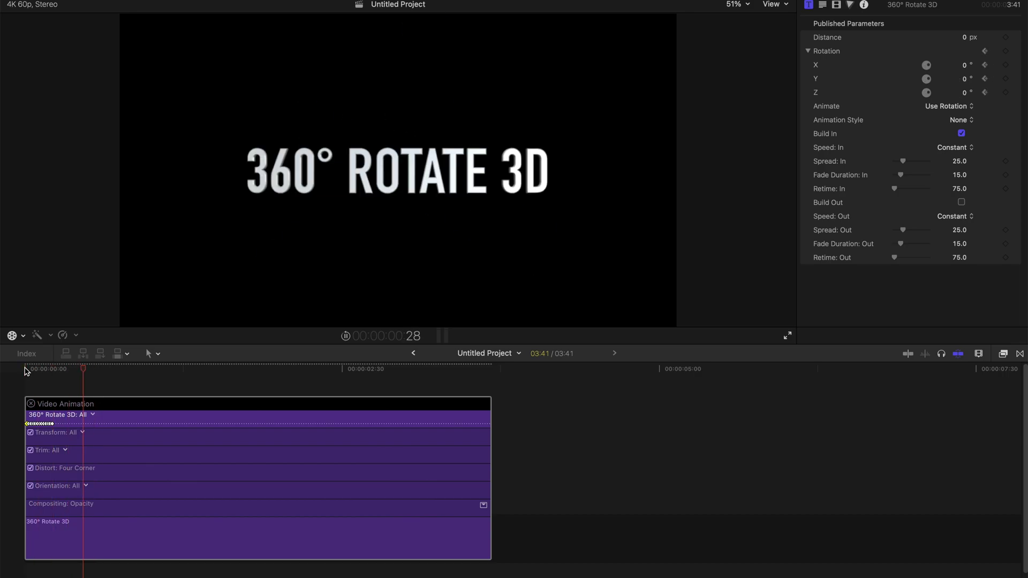
{"action": "left_click", "coordinate": [24, 368]}
{"action": "key", "text": "space"}
{"action": "key", "text": "super+equal"}
{"action": "key", "text": "super+equal"}
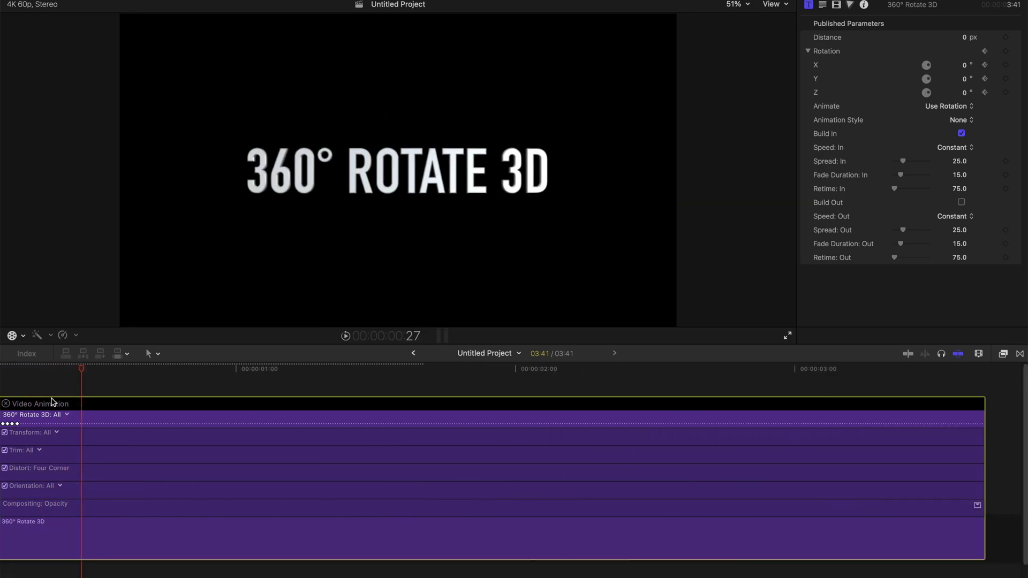
{"action": "scroll", "coordinate": [89, 406], "scroll_direction": "left", "scroll_amount": 2}
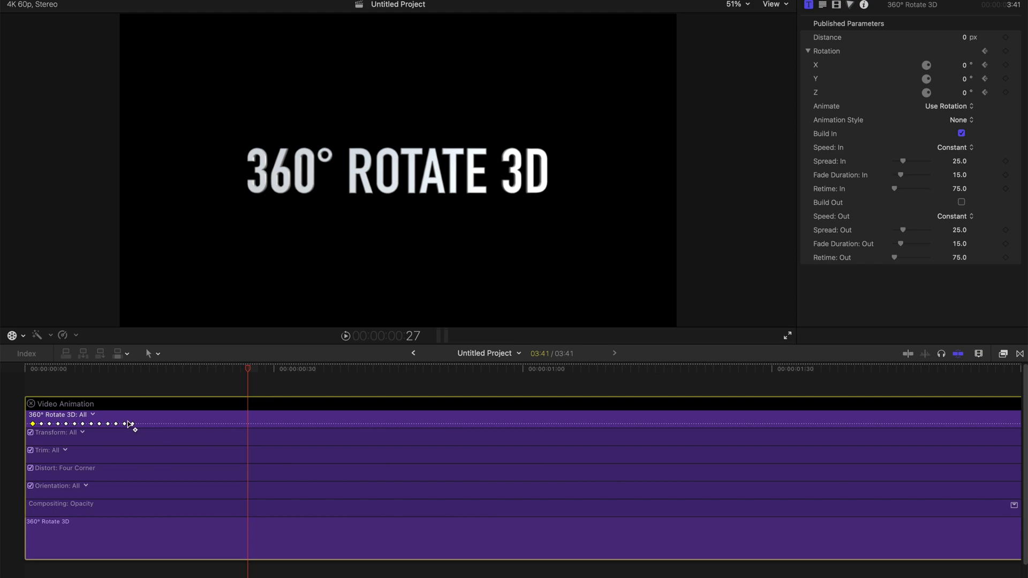
{"action": "key", "text": "super+minus"}
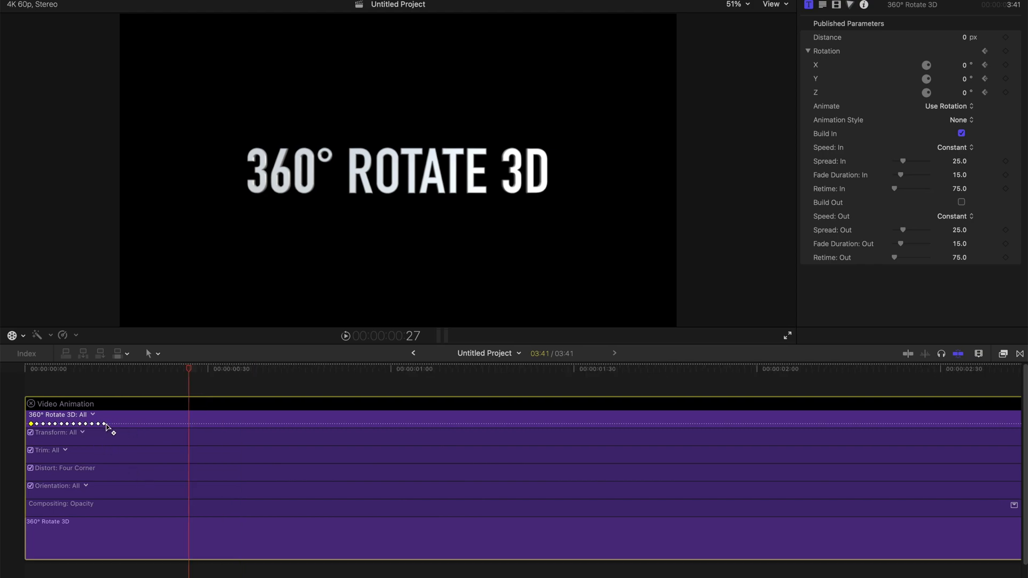
{"action": "left_click_drag", "start_coordinate": [118, 424], "coordinate": [385, 424]}
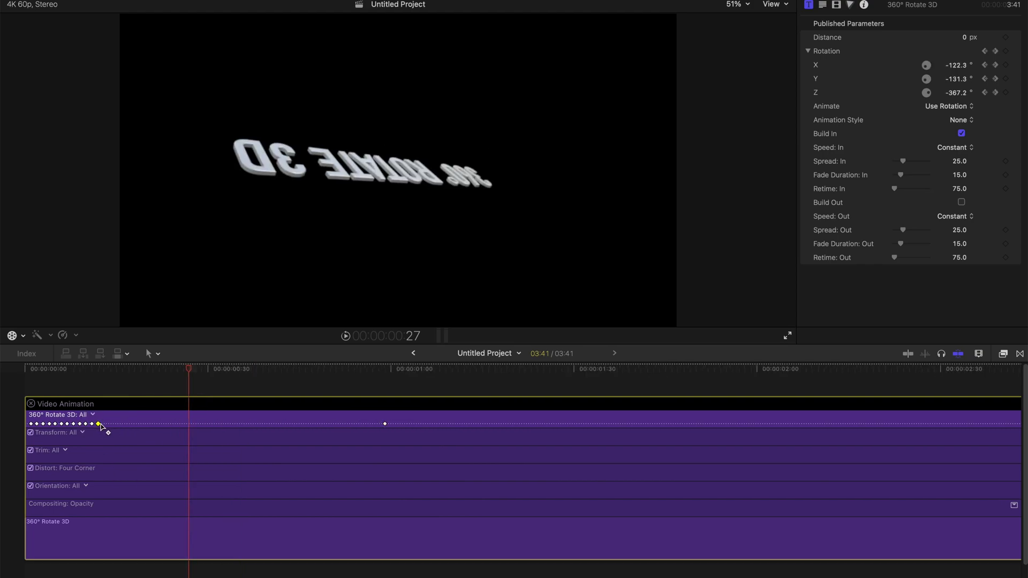
{"action": "left_click_drag", "start_coordinate": [98, 424], "coordinate": [361, 424]}
{"action": "left_click_drag", "start_coordinate": [93, 426], "coordinate": [214, 429]}
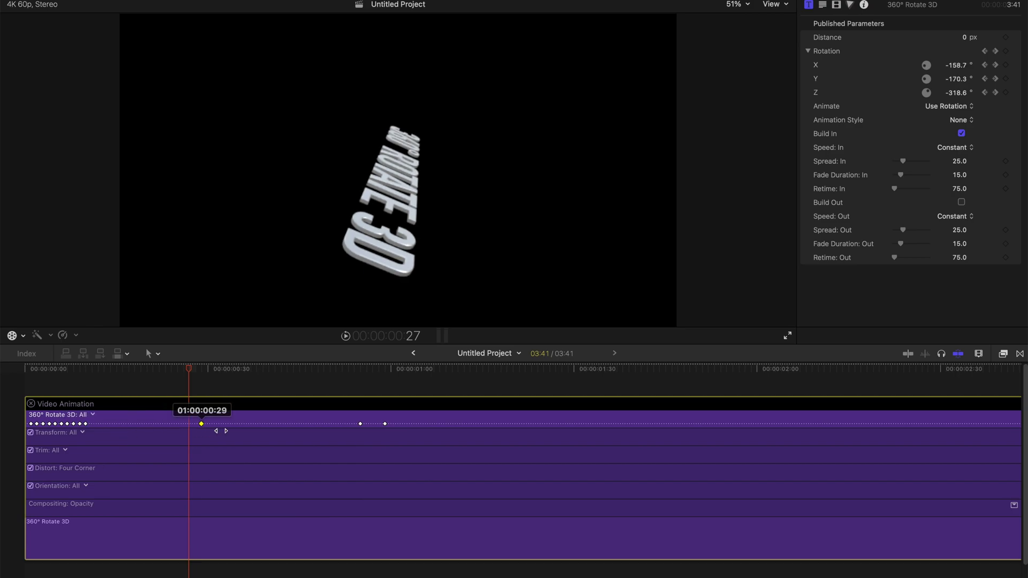
{"action": "key", "text": "super+z"}
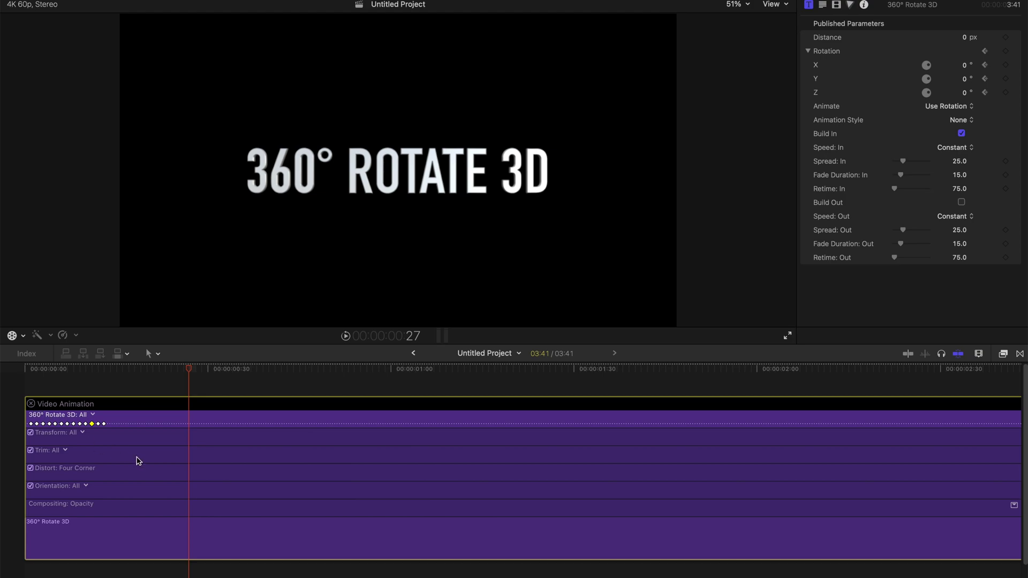
Trim the title at 00:27 by splitting it and deleting the piece after the cut.
{"action": "left_click", "coordinate": [31, 405]}
{"action": "key", "text": "super+b"}
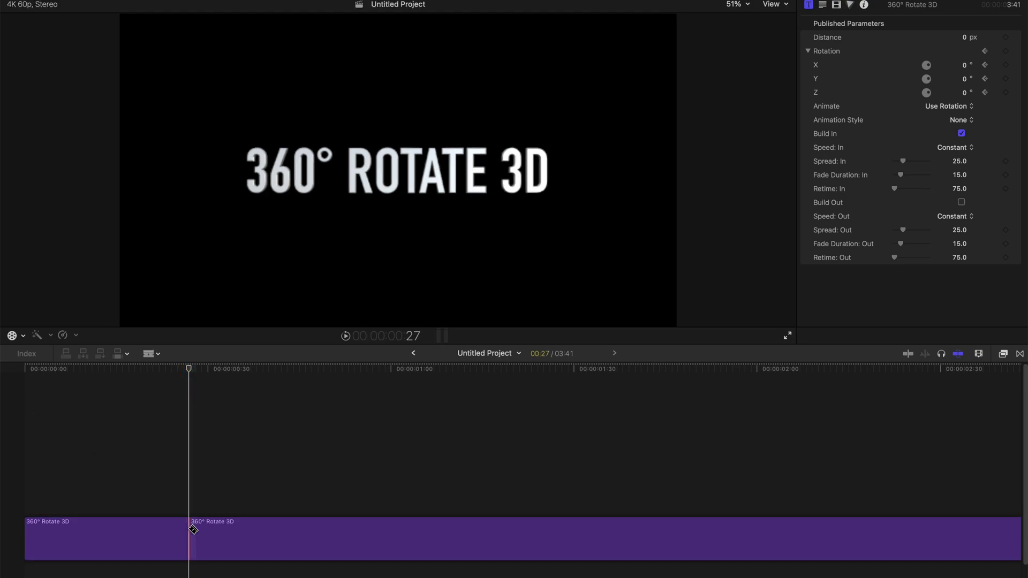
{"action": "left_click", "coordinate": [239, 529]}
{"action": "key", "text": "Delete"}
{"action": "left_click", "coordinate": [99, 534]}
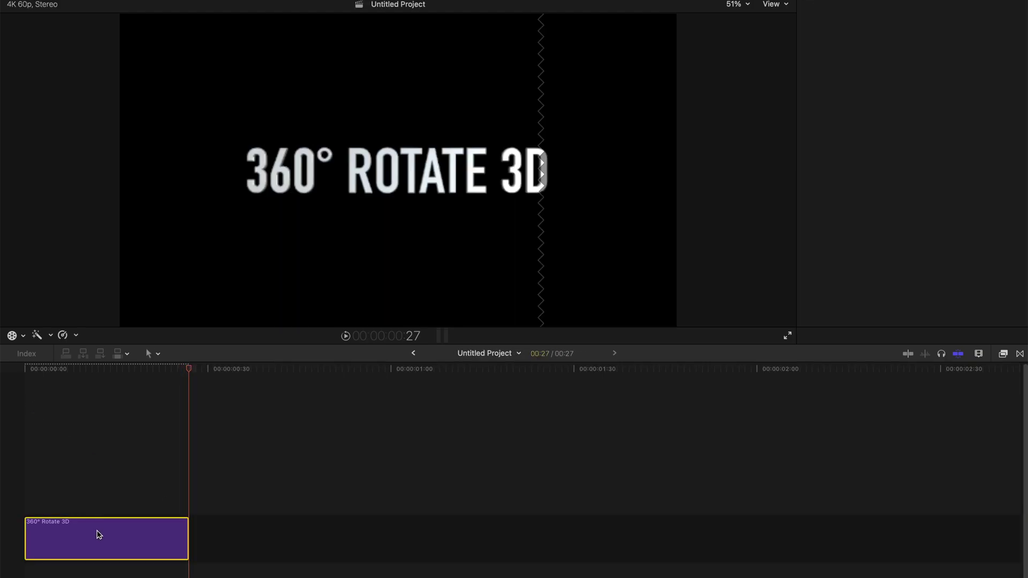
Wrap the trimmed title in a compound clip named Untitled Project Clip.
{"action": "key", "text": "alt+g"}
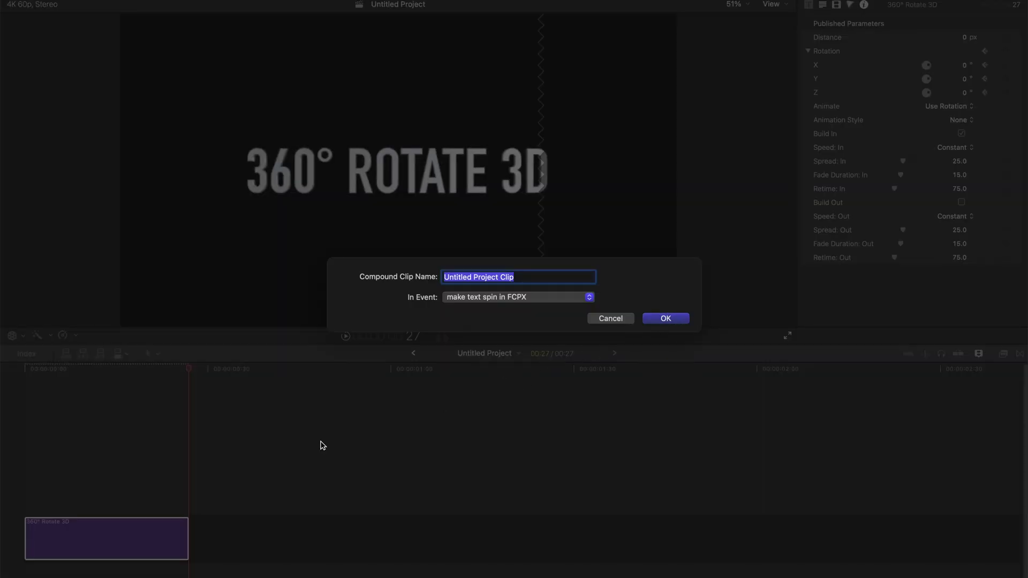
{"action": "key", "text": "Return"}
{"action": "left_click", "coordinate": [185, 530]}
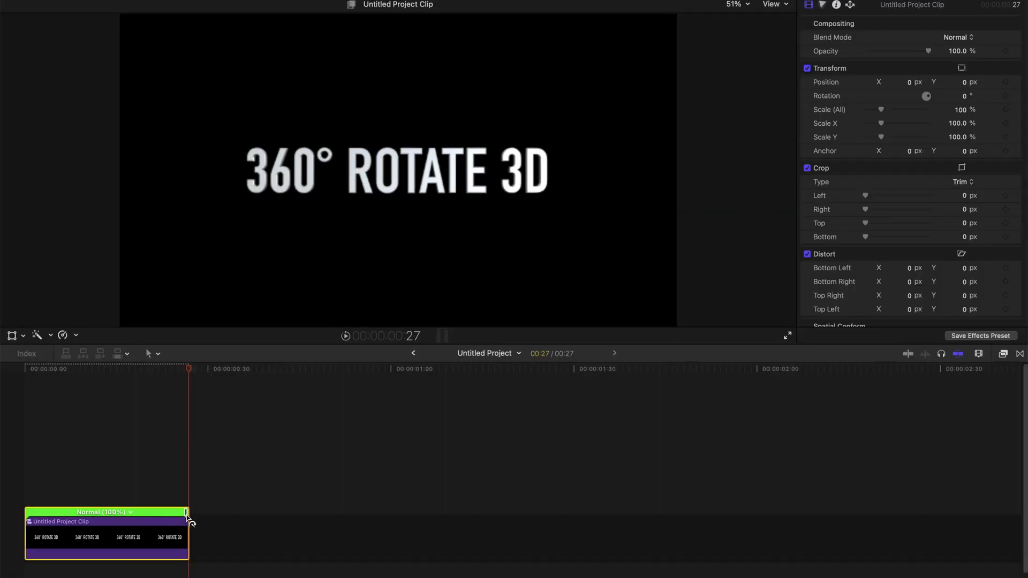
Retime the compound clip to Slow 20% so it runs 02:17, and play it from the start.
{"action": "left_click_drag", "start_coordinate": [186, 517], "coordinate": [858, 515]}
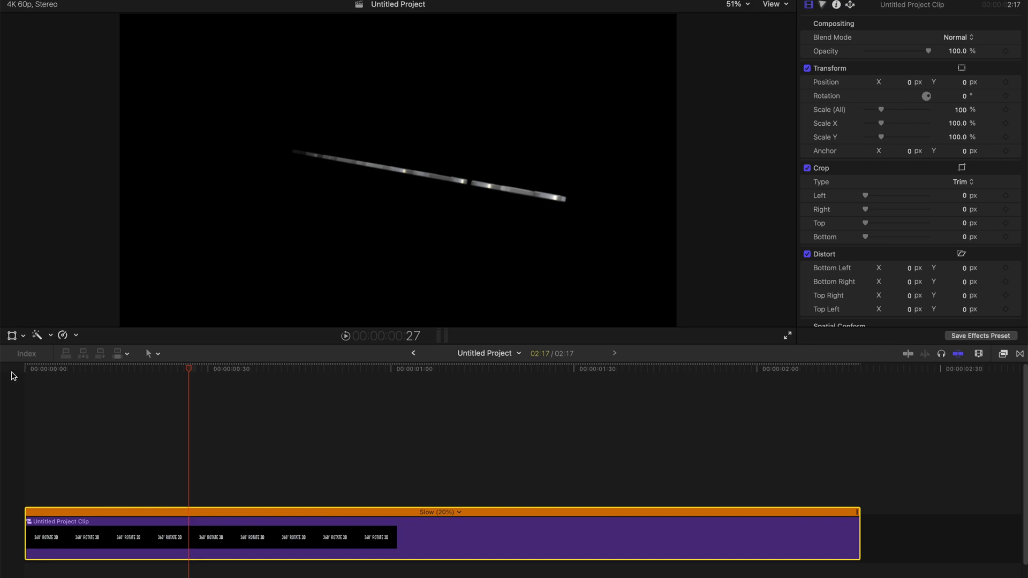
{"action": "key", "text": "Home"}
{"action": "key", "text": "space"}
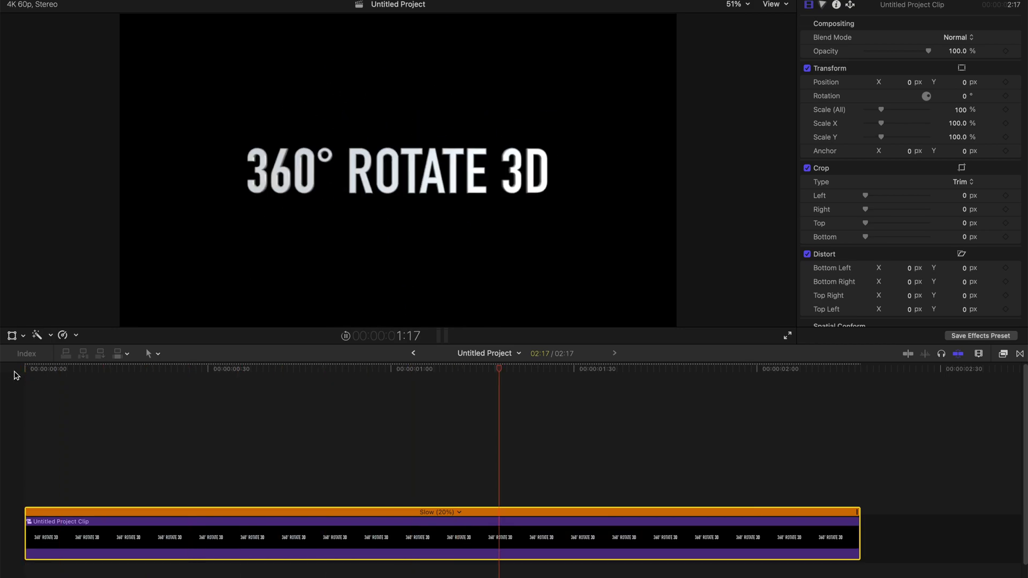
Replay the slow-motion spin from the beginning of the timeline.
{"action": "key", "text": "Home"}
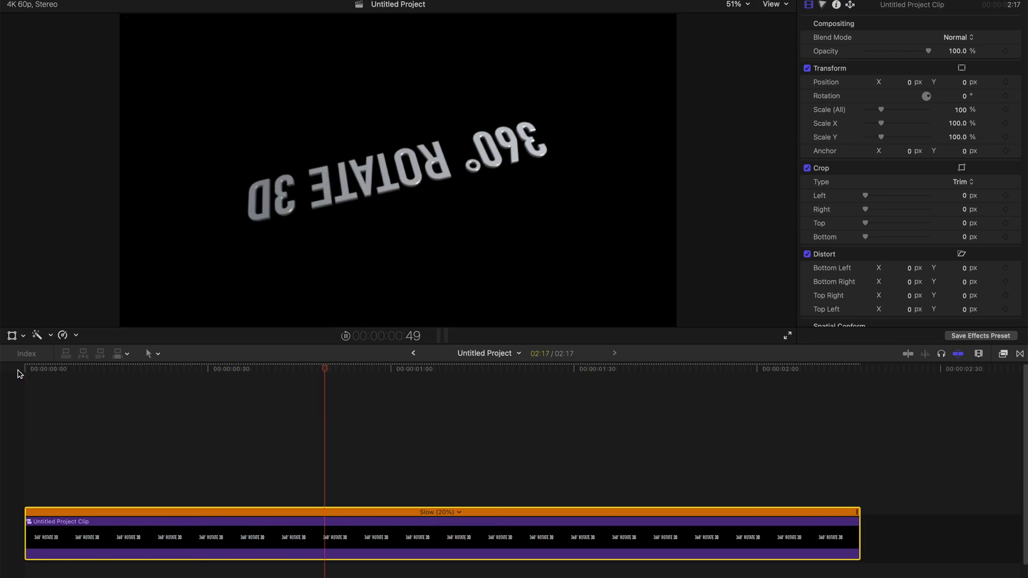
{"action": "key", "text": "space"}
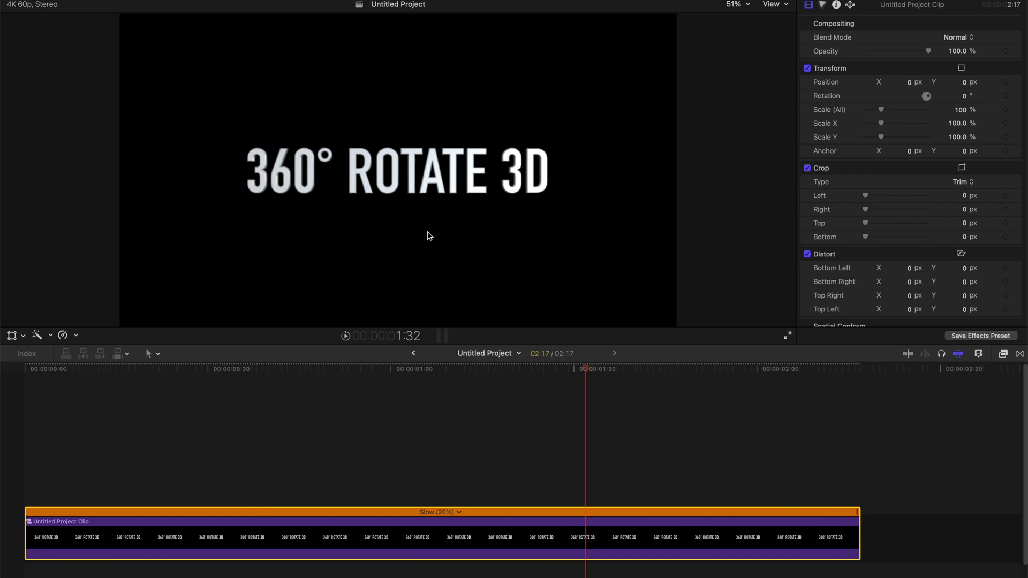
{"action": "scroll", "coordinate": [359, 407], "scroll_direction": "down", "scroll_amount": 3}
{"action": "scroll", "coordinate": [359, 407], "scroll_direction": "right", "scroll_amount": 1}
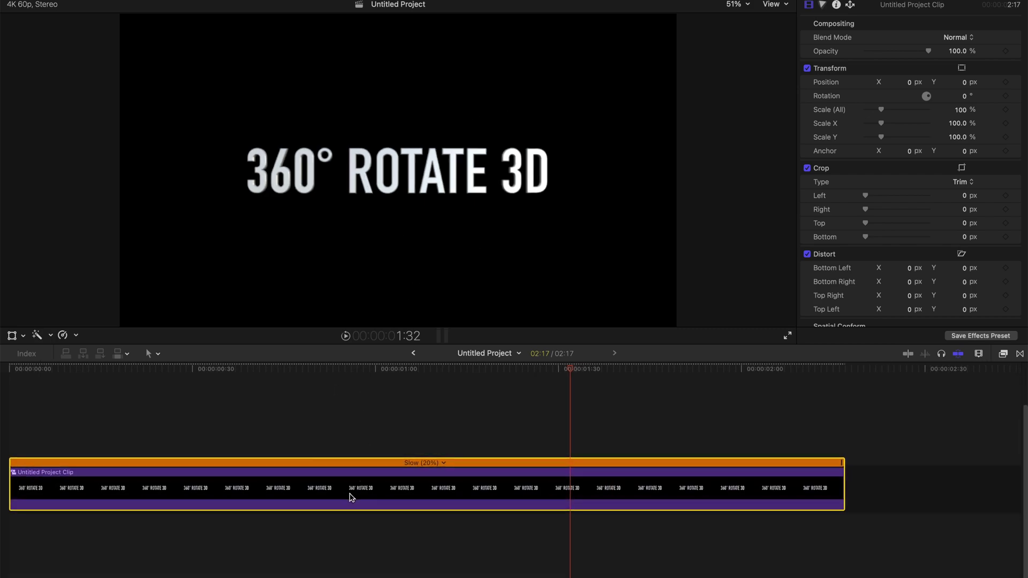
{"action": "left_click", "coordinate": [7, 363]}
{"action": "key", "text": "space"}
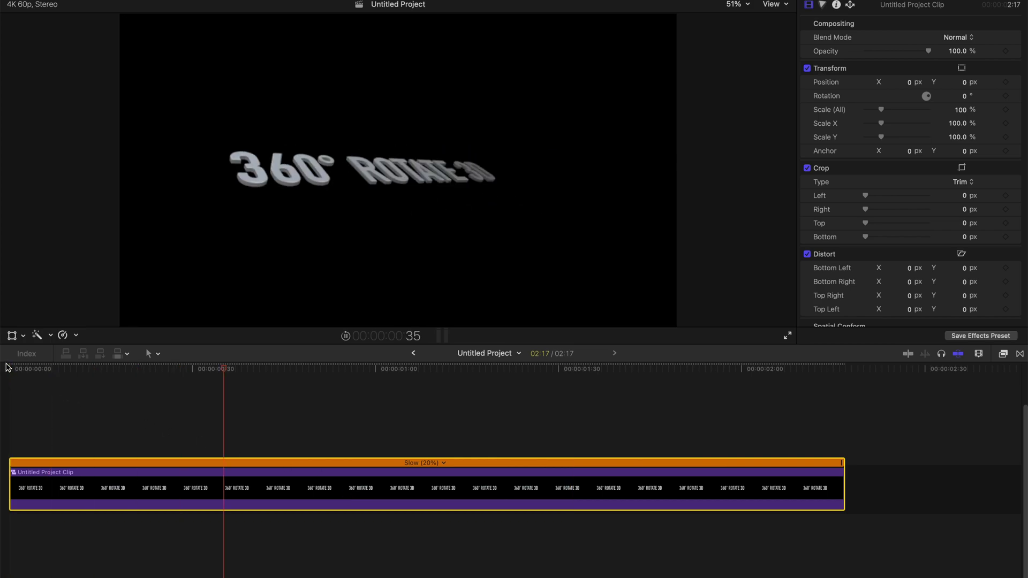